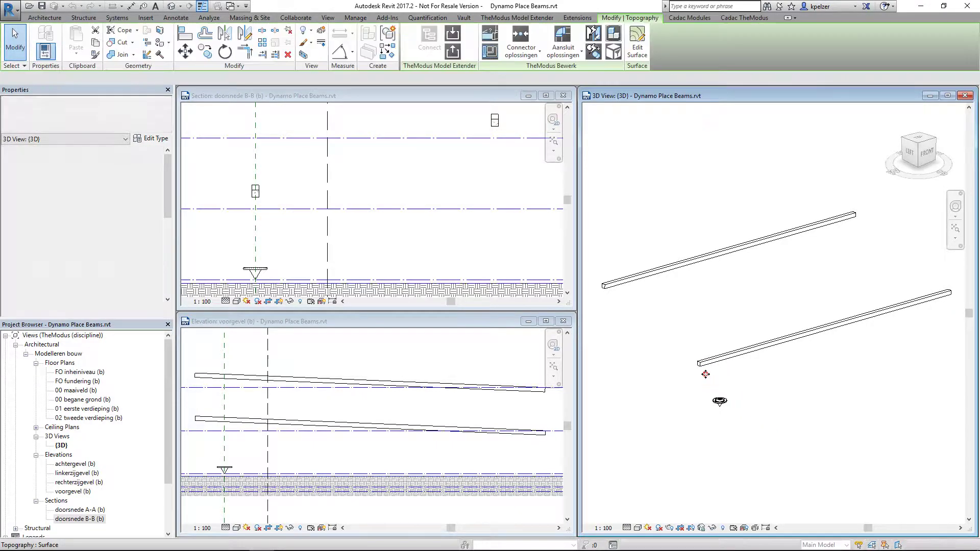
Deselect the topography, launch Dynamo from the Revit project and create a new graph.
shift+middle_drag(705, 374, 719, 345)
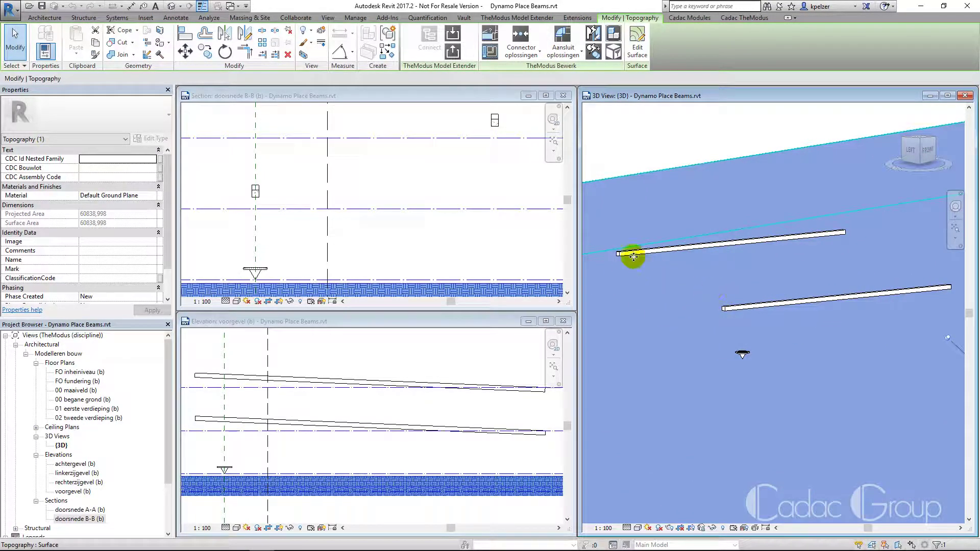
key(Escape)
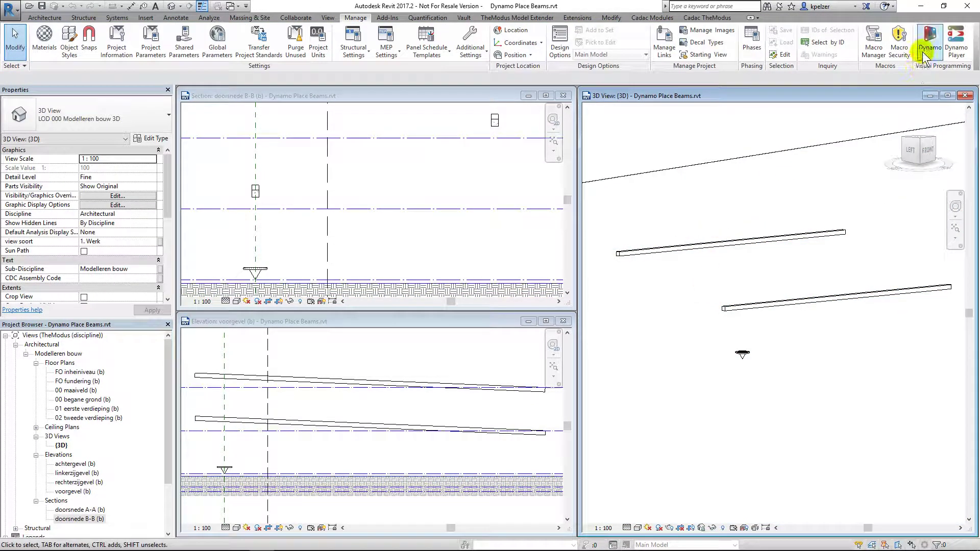
click(927, 46)
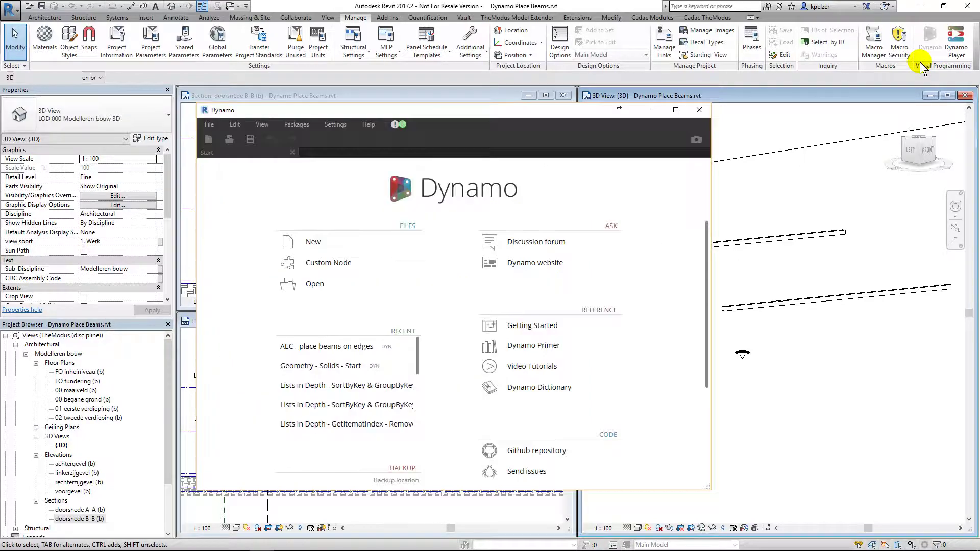
click(332, 241)
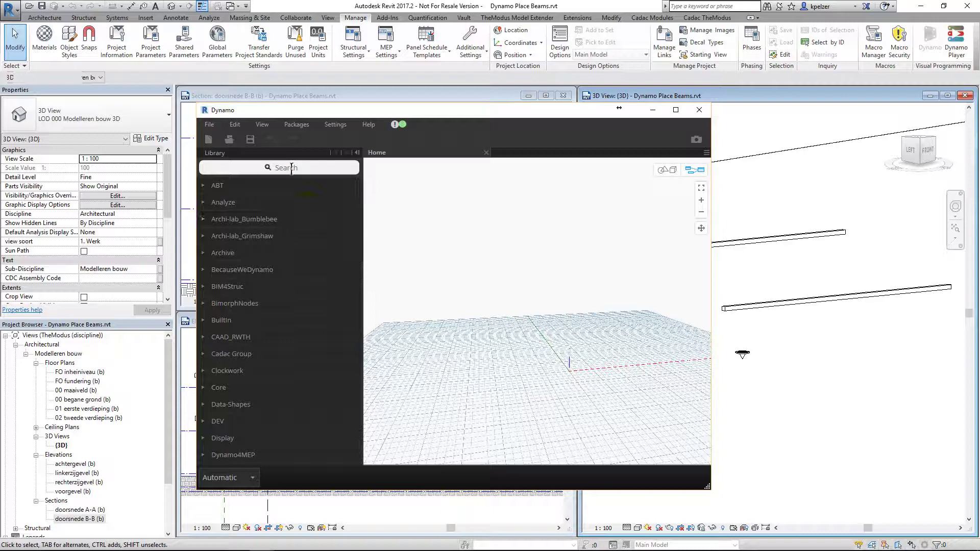
Search the node library for "select edg" and add a Select Edges node to the upper part of the canvas.
click(291, 168)
text(select)
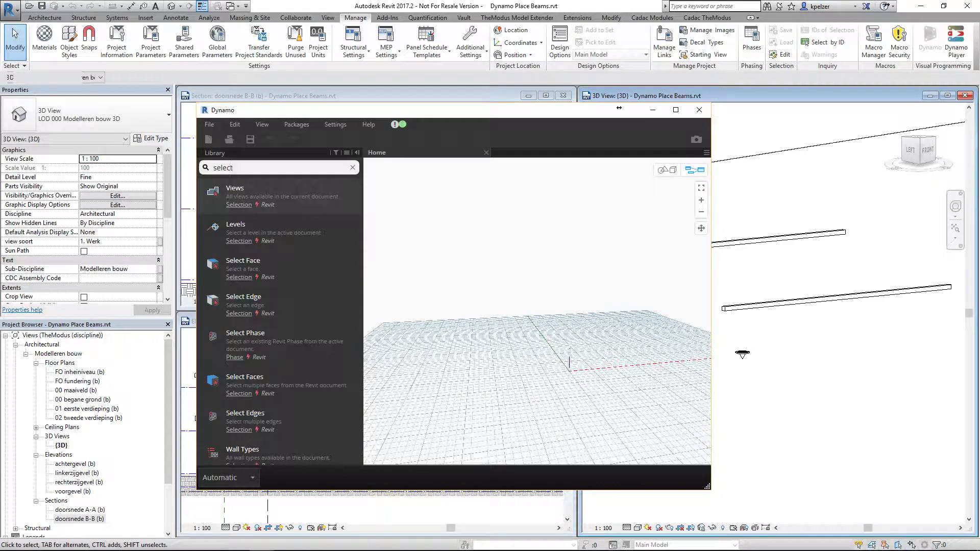
text( edg)
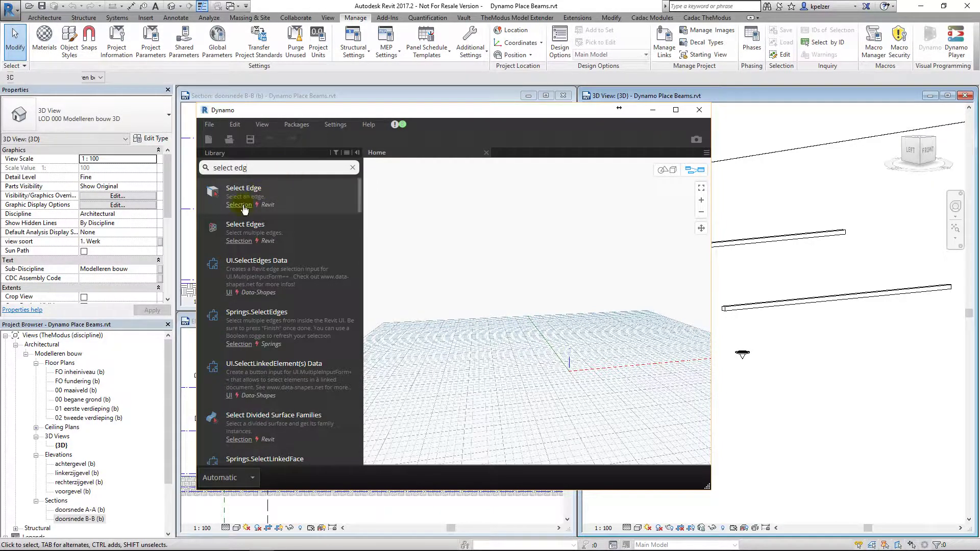
click(253, 229)
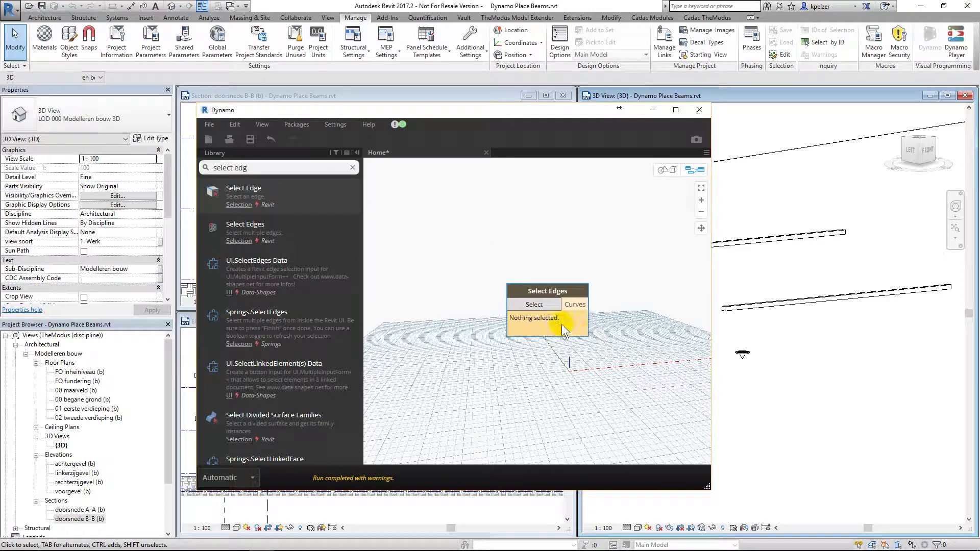
drag(561, 323, 490, 298)
Assign the upper long edges of both beams in the Revit 3D view to the Select Edges node and finish the selection.
click(468, 278)
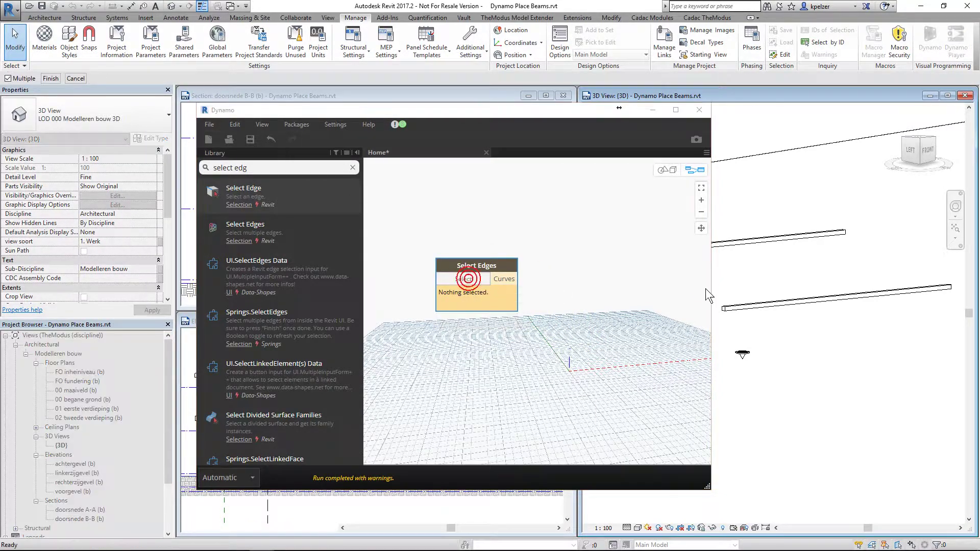
middle_drag(768, 305, 837, 338)
scroll(835, 337, up, 2)
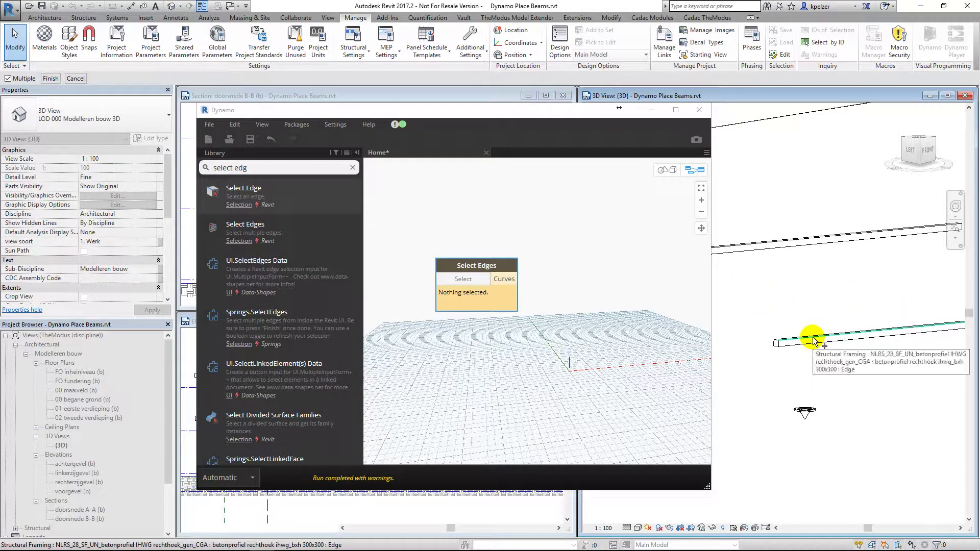
click(811, 339)
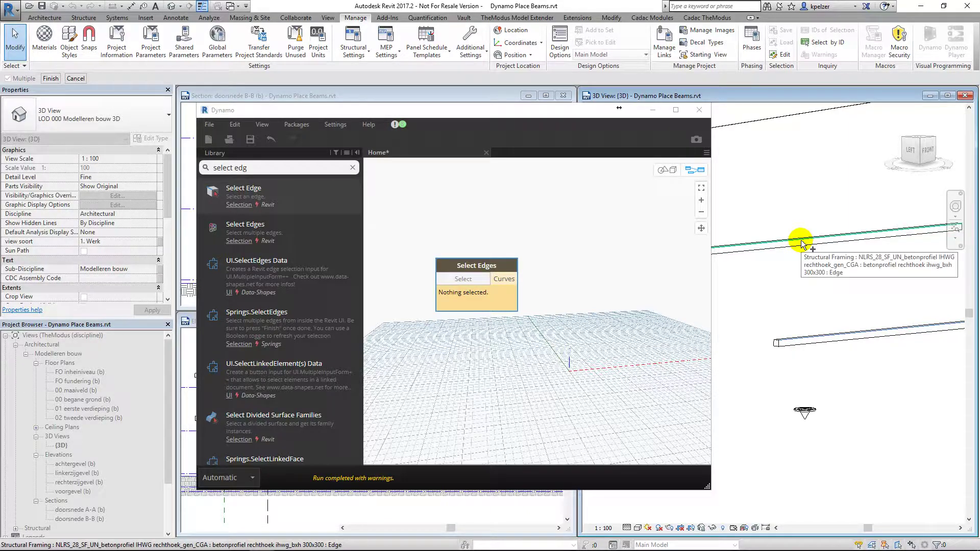
click(59, 81)
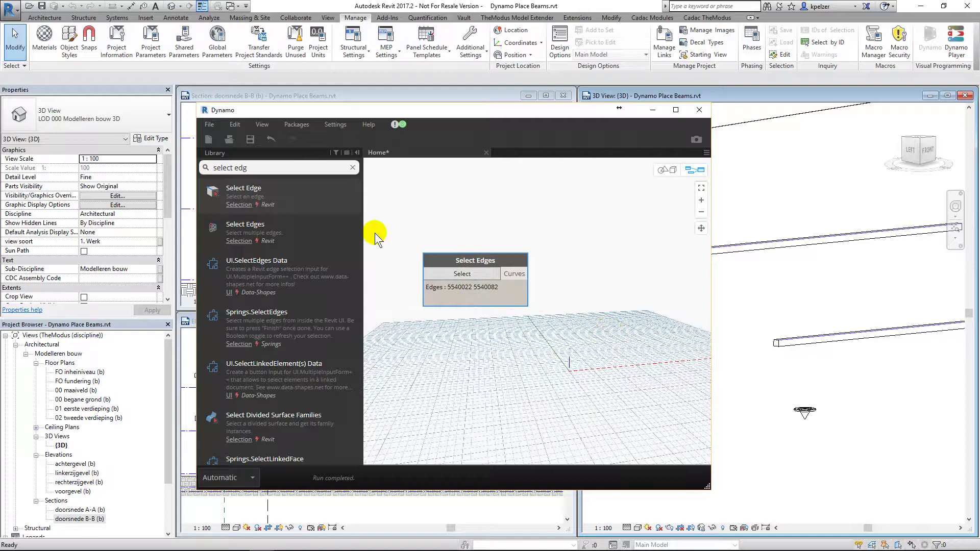
Search the library for "point segment" and add a Curve.PointsAtSegmentLengthFromPoint node beside Select Edges.
click(277, 167)
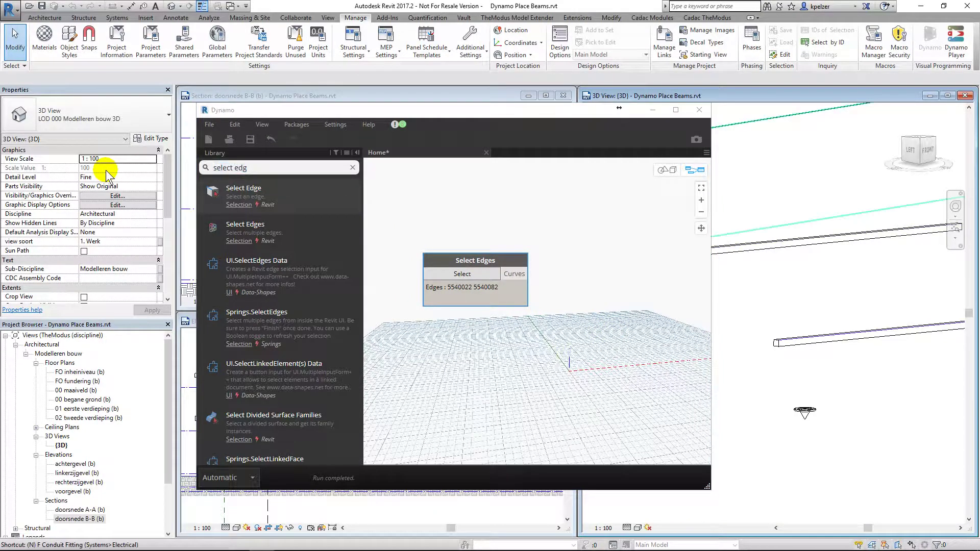
click(274, 167)
text(p)
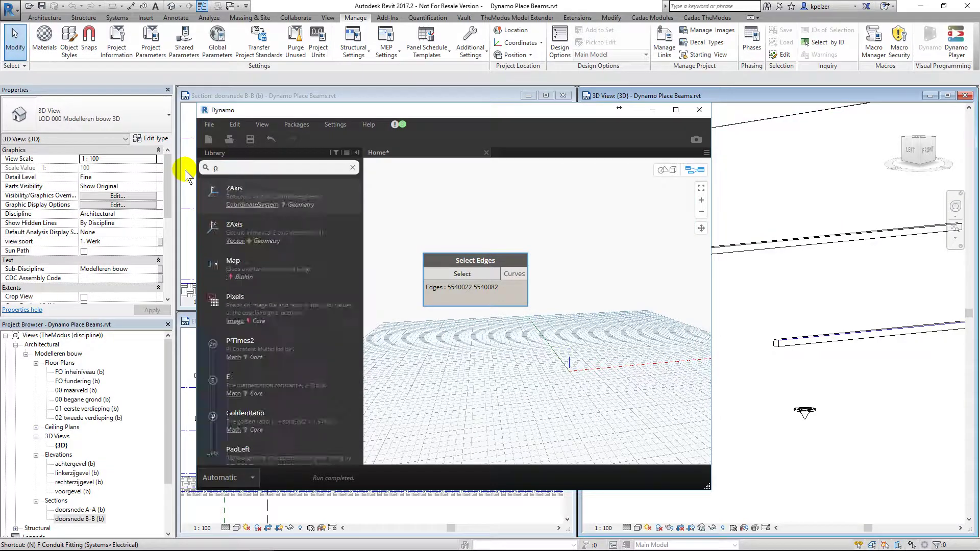
text(oint segment)
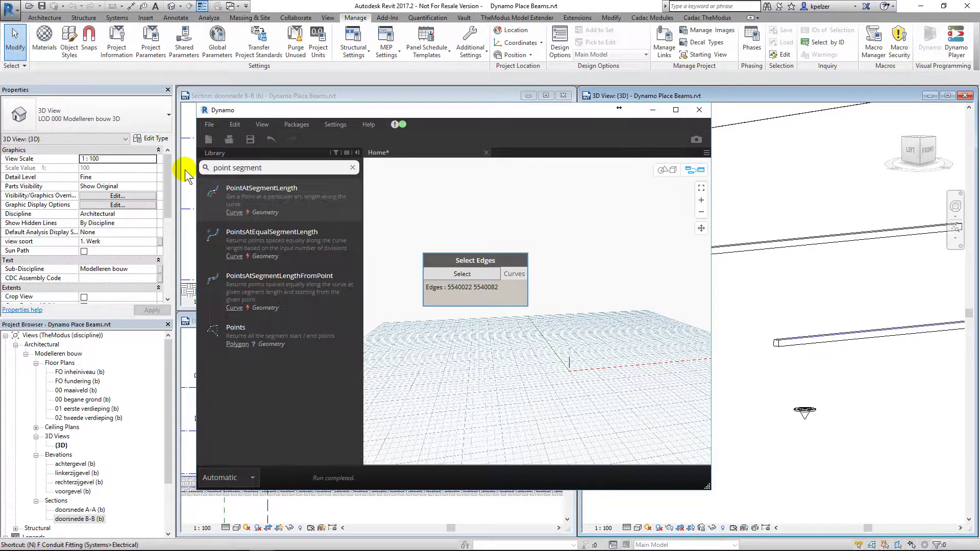
mouse_move(303, 296)
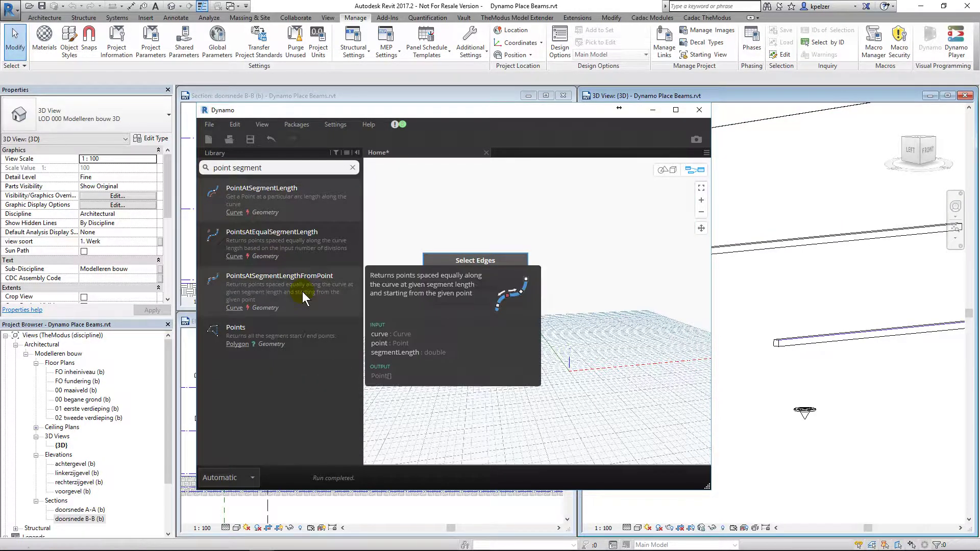
drag(302, 291, 690, 299)
Set the graph's run mode to Manual and connect the Curves output of Select Edges to the curve input of Curve.PointsAtSegmentLengthFromPoint.
click(390, 459)
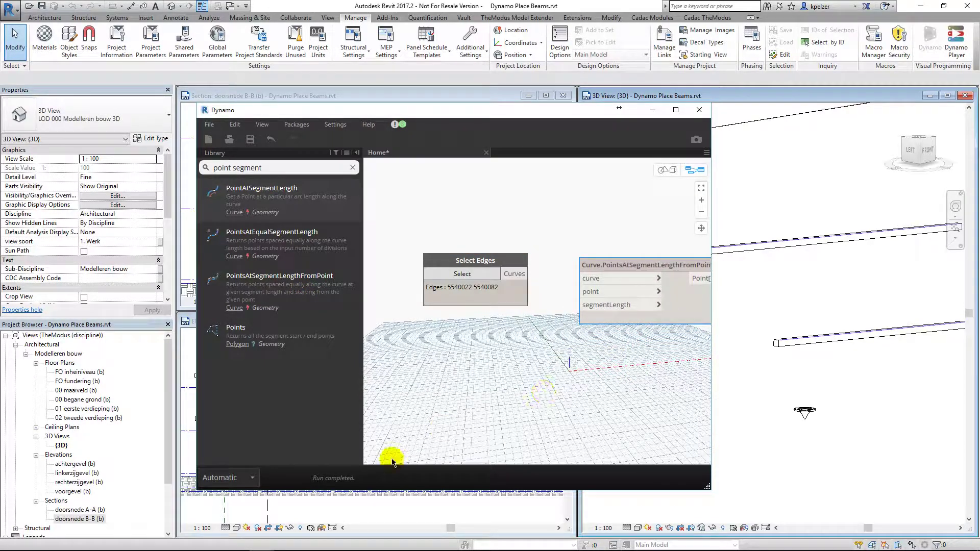
click(252, 477)
click(238, 498)
middle_drag(542, 373, 455, 376)
mouse_move(285, 232)
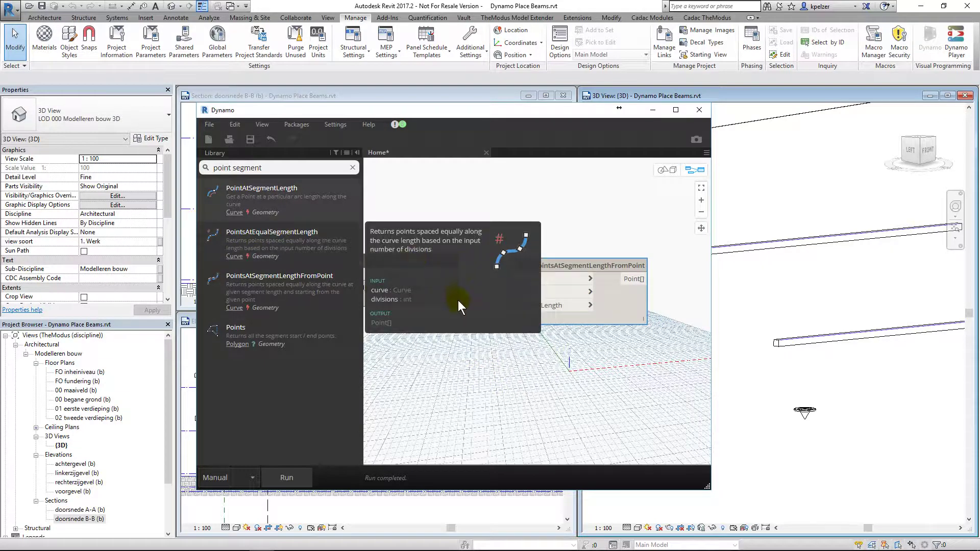
click(492, 376)
drag(460, 274, 513, 278)
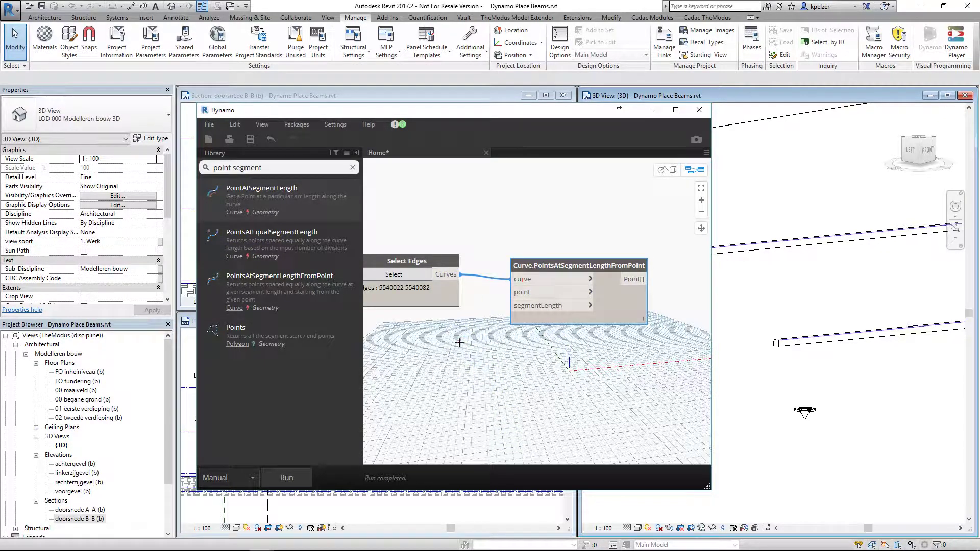
Create a Code Block containing 1200 and connect it to the segmentLength input.
double_click(459, 342)
text(120)
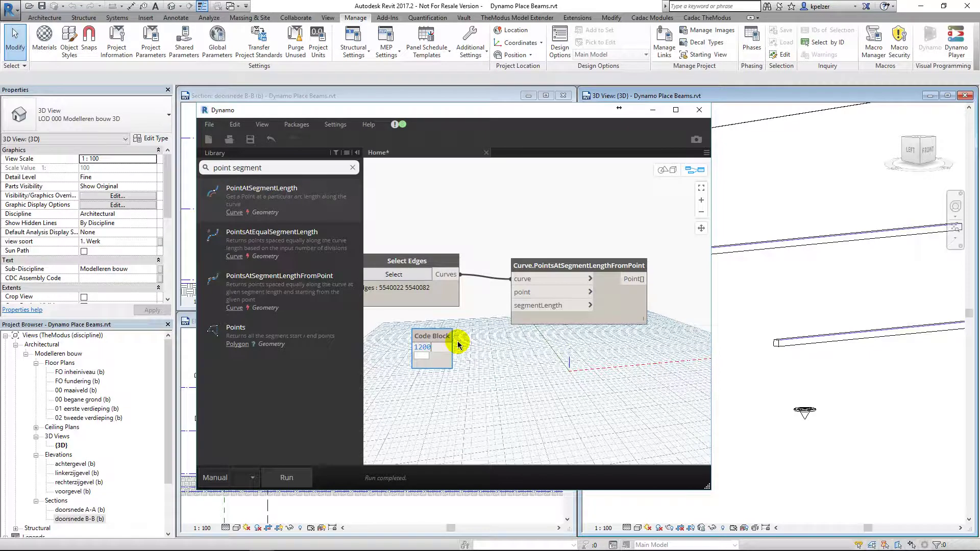
text(0)
click(457, 345)
drag(447, 347, 542, 305)
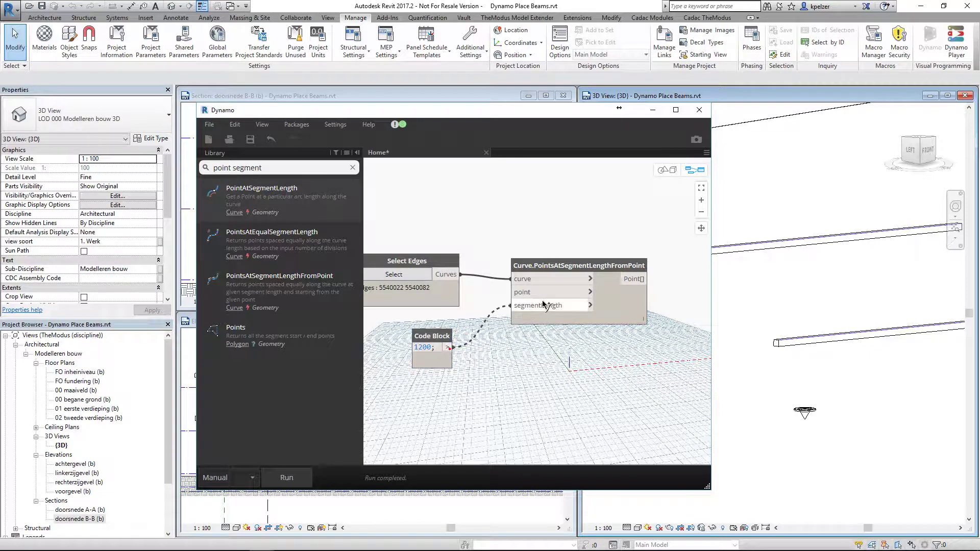
Run the graph, inspect the generated points along both beams in the Revit views and return to Dynamo.
click(293, 479)
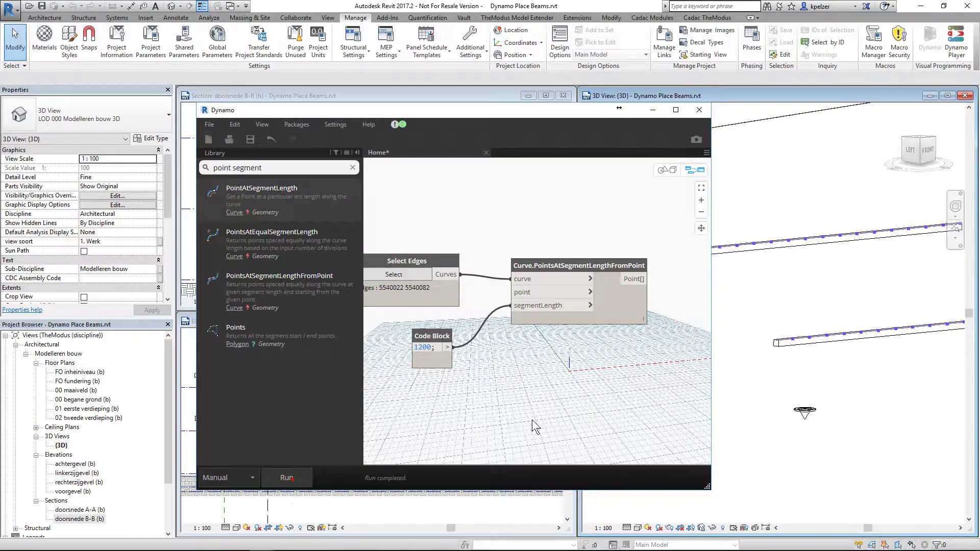
click(802, 373)
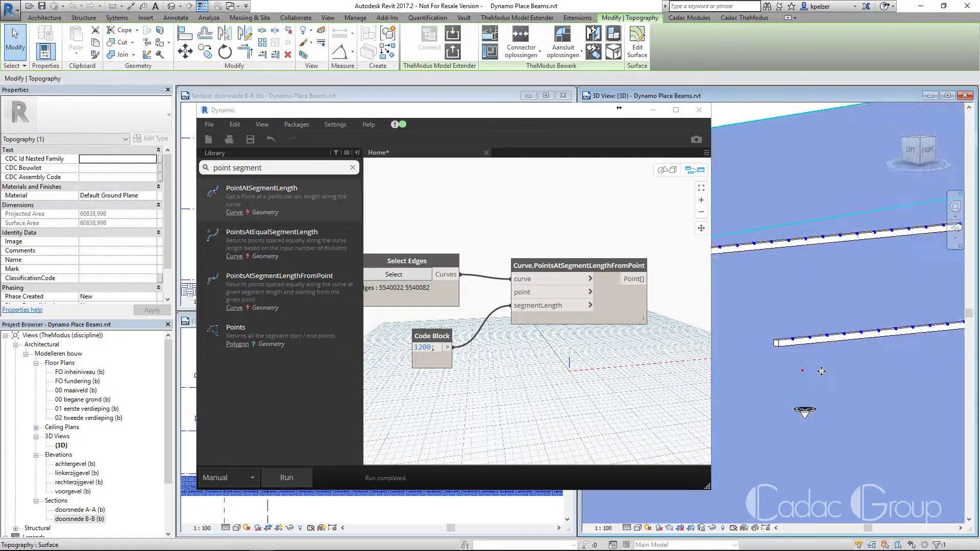
scroll(809, 372, down, 2)
middle_drag(826, 379, 760, 376)
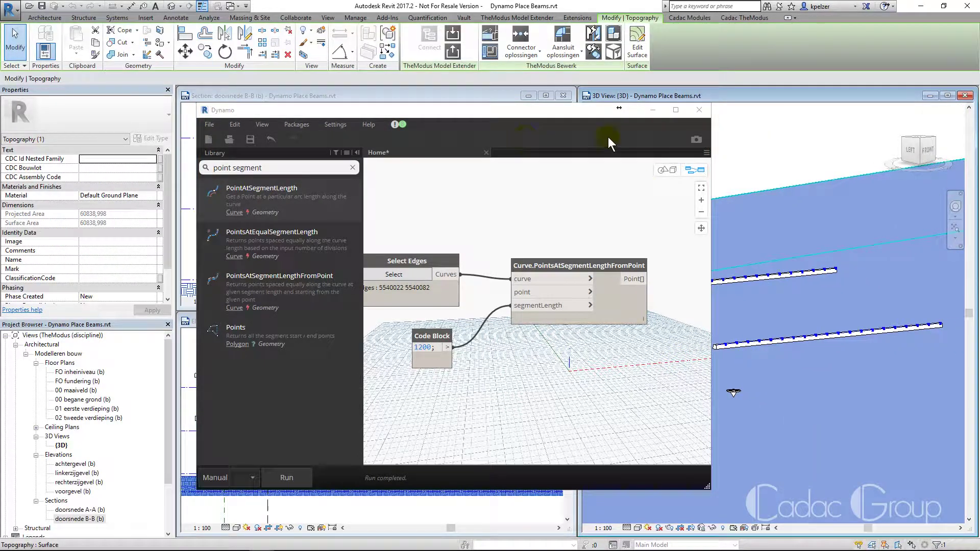
click(648, 110)
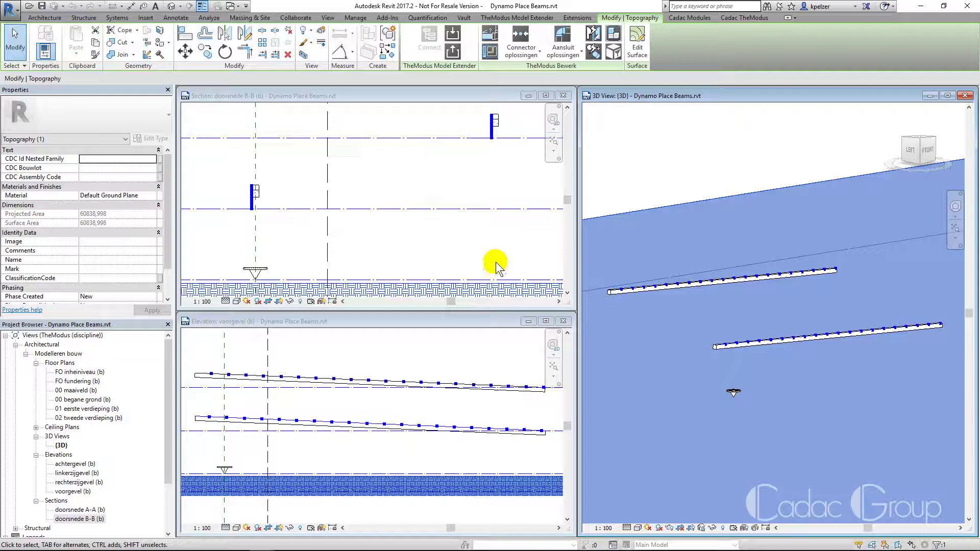
key(alt+Tab)
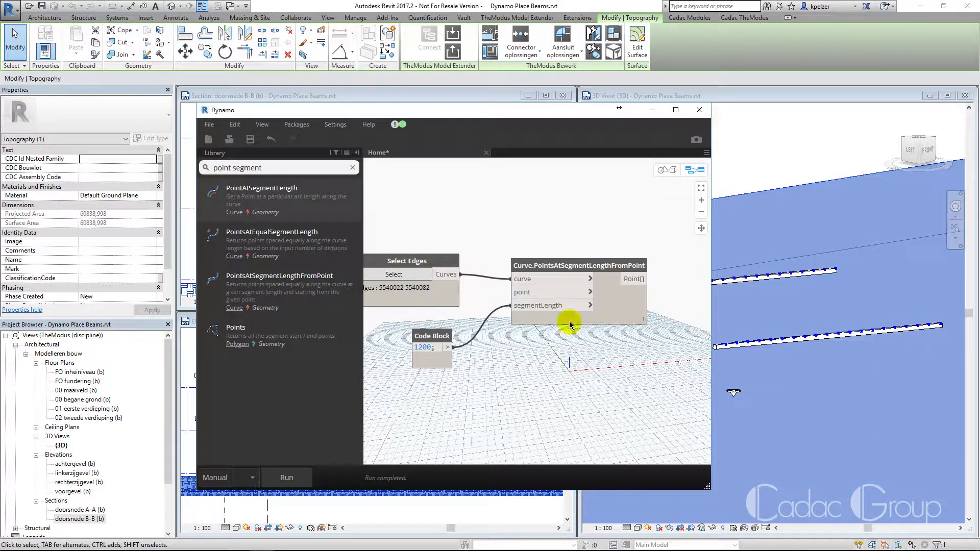
Search the library for "list get item" and add two List.GetItemAtIndex nodes.
middle_drag(628, 323, 586, 308)
double_click(245, 167)
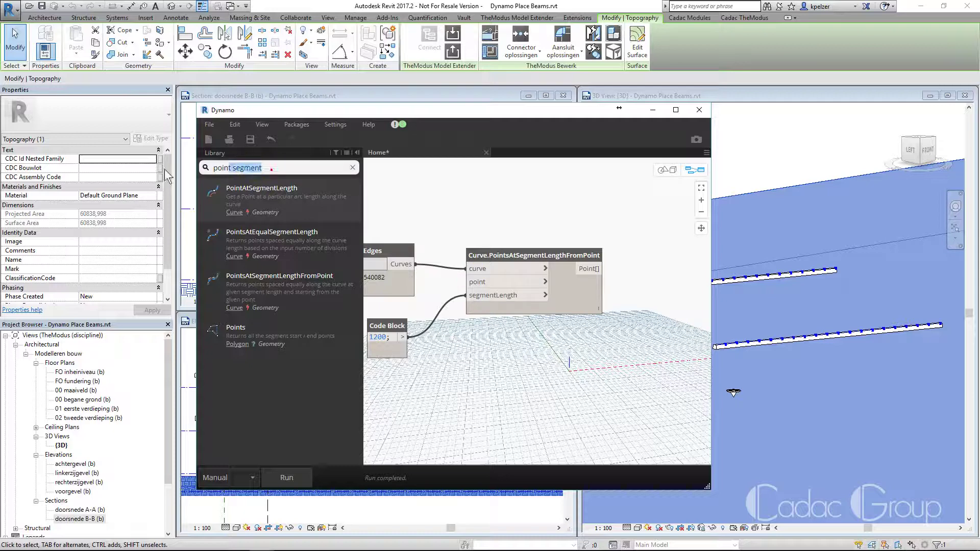
text(list)
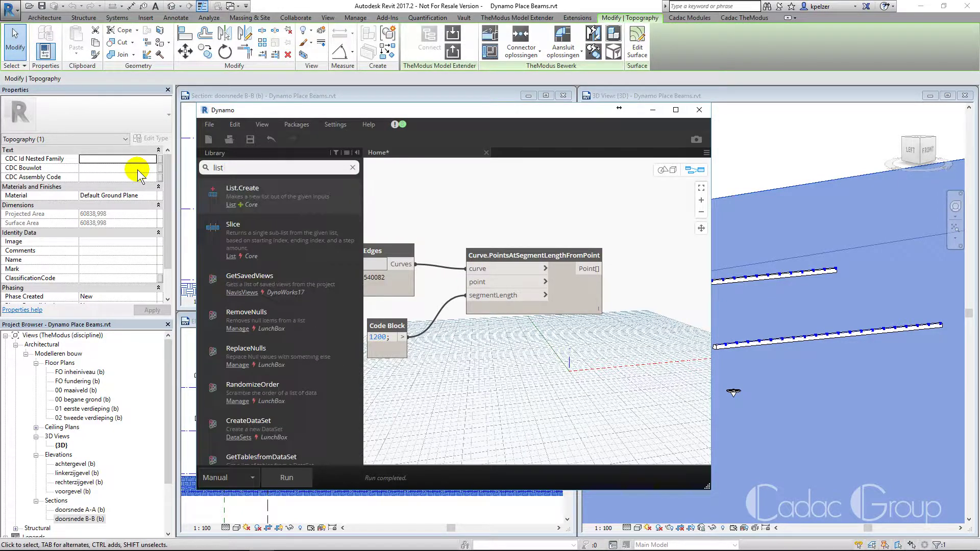
text( get)
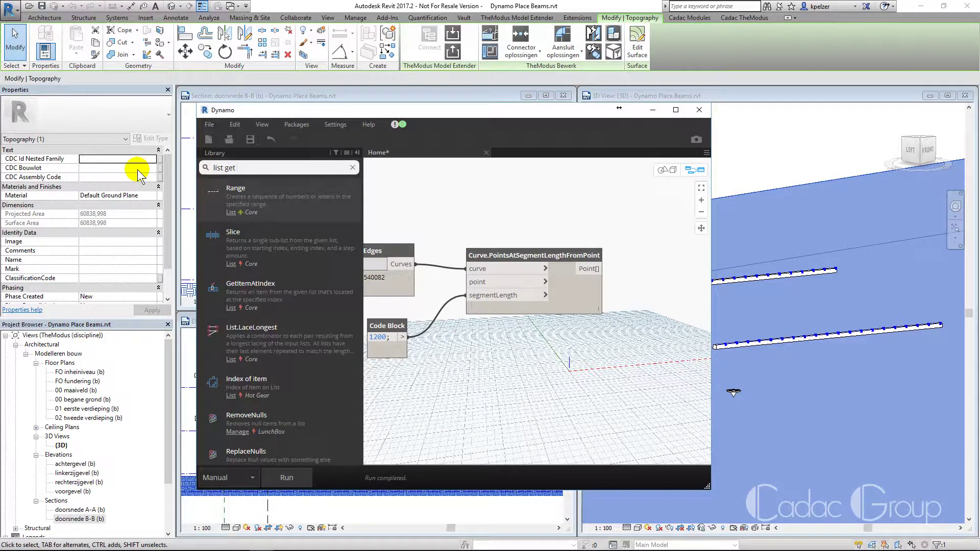
text( item)
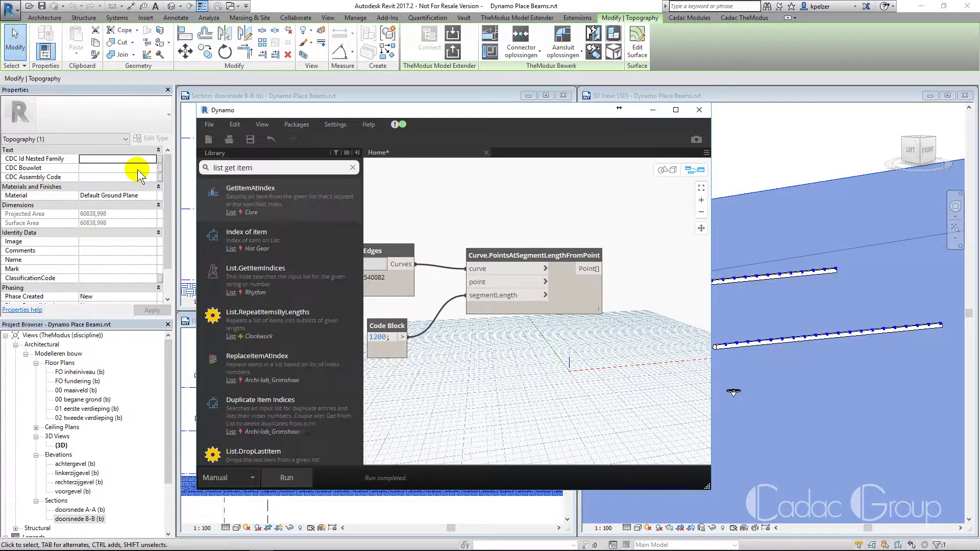
click(259, 196)
click(260, 197)
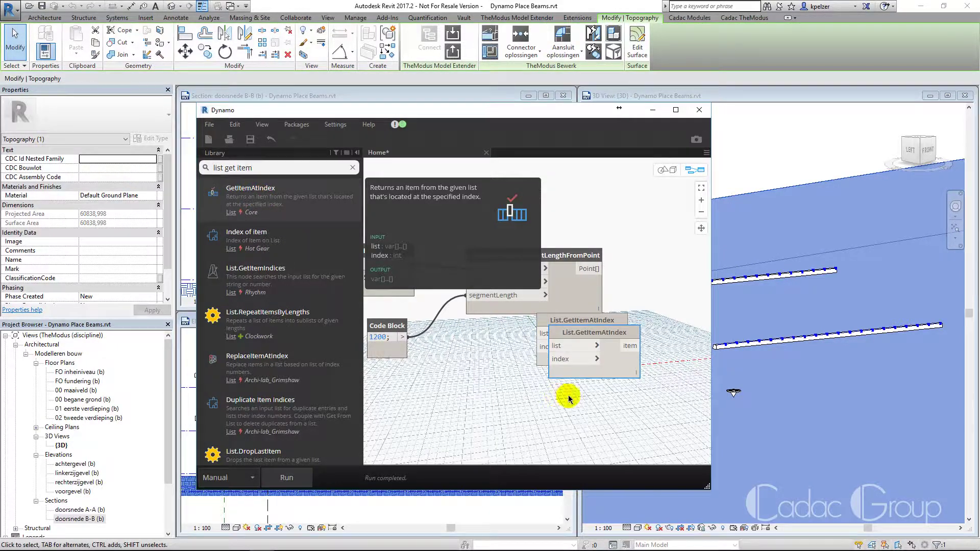
Arrange the two List.GetItemAtIndex nodes one above the other, to the right of Curve.PointsAtSegmentLengthFromPoint.
middle_drag(630, 394, 527, 387)
drag(521, 360, 618, 273)
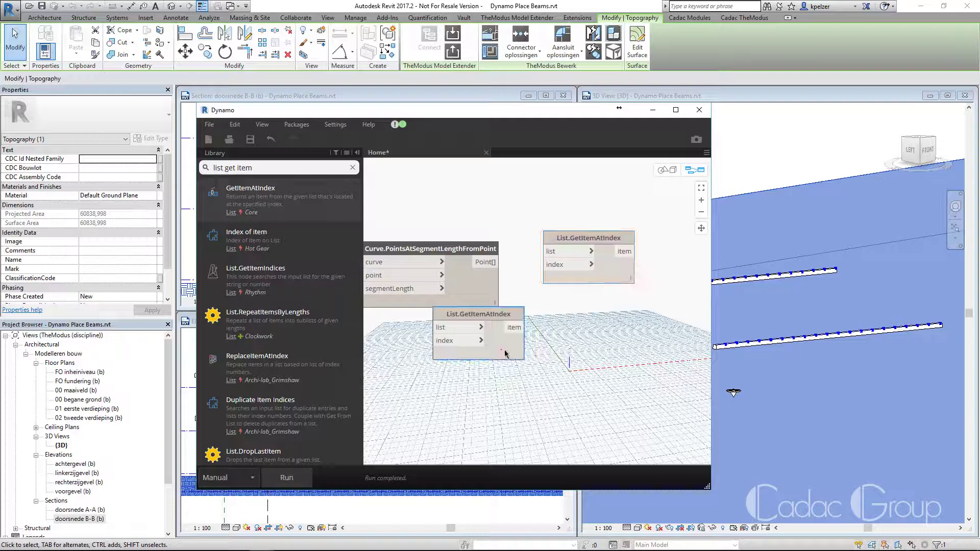
drag(515, 357, 608, 373)
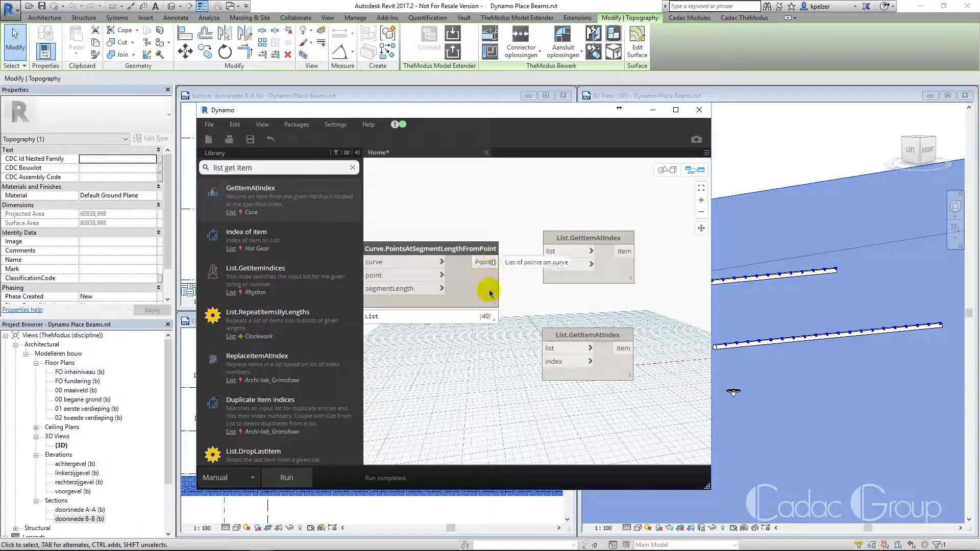
Expand the output preview of Curve.PointsAtSegmentLengthFromPoint, examine its point lists and collapse both sublists.
click(489, 321)
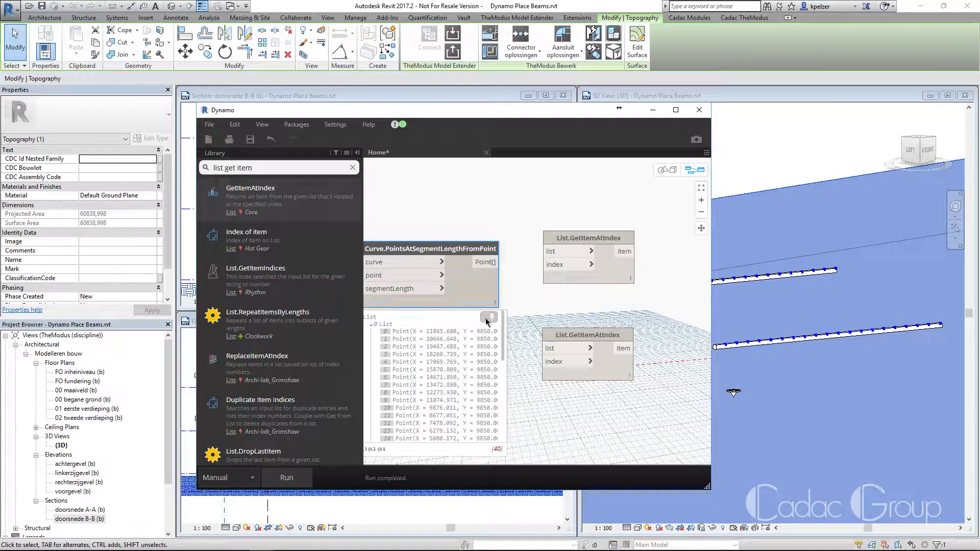
click(371, 328)
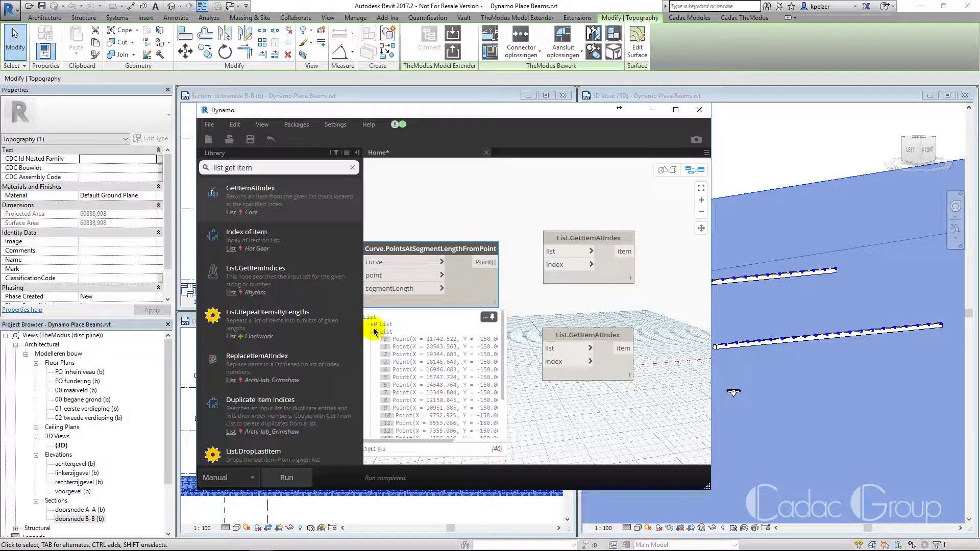
click(375, 332)
click(564, 294)
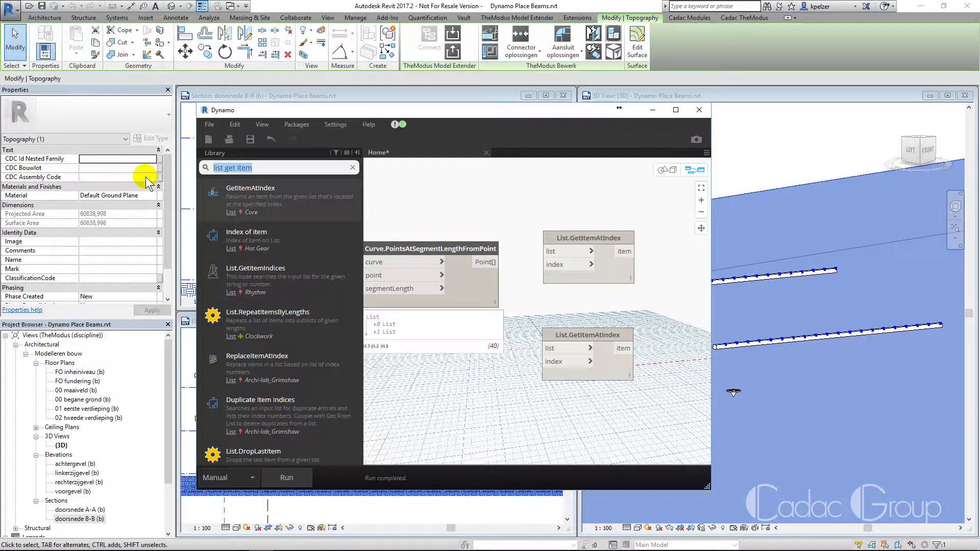
Search the library for "numb", add a Number node at 0 and connect it to the index input of the lower List.GetItemAtIndex.
text(numb)
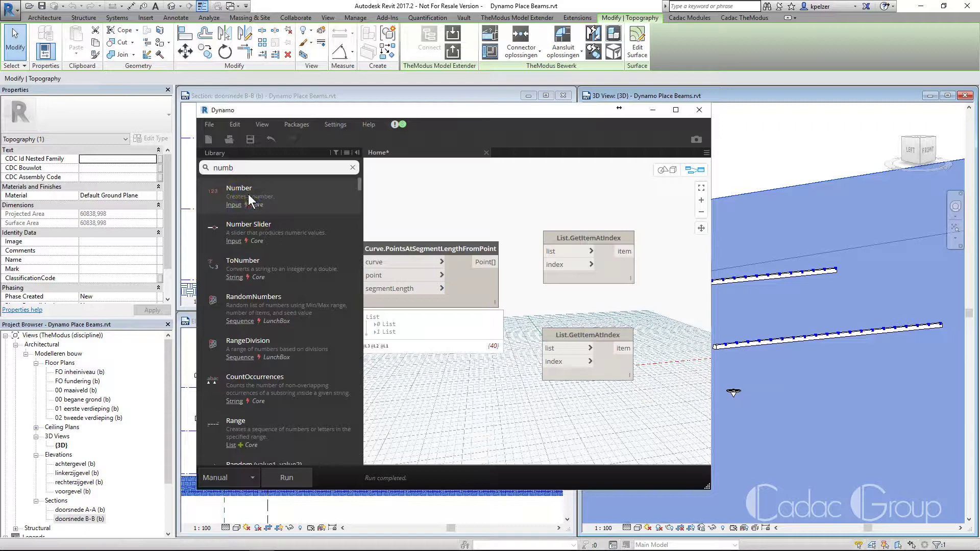
click(248, 194)
drag(574, 340, 500, 368)
click(511, 381)
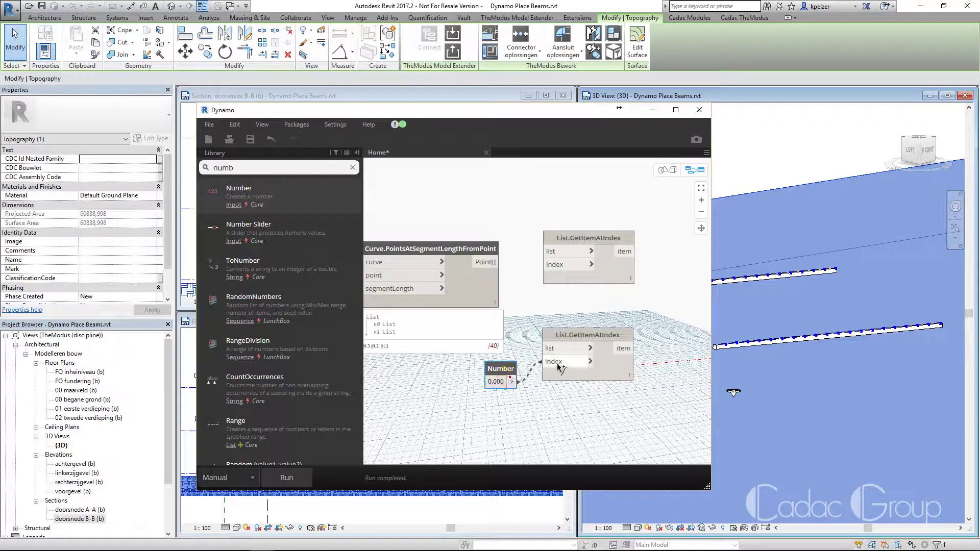
click(557, 363)
Feed a second Number node set to 1 into the upper List.GetItemAtIndex index and connect the Point[] output to both nodes' list inputs.
click(248, 194)
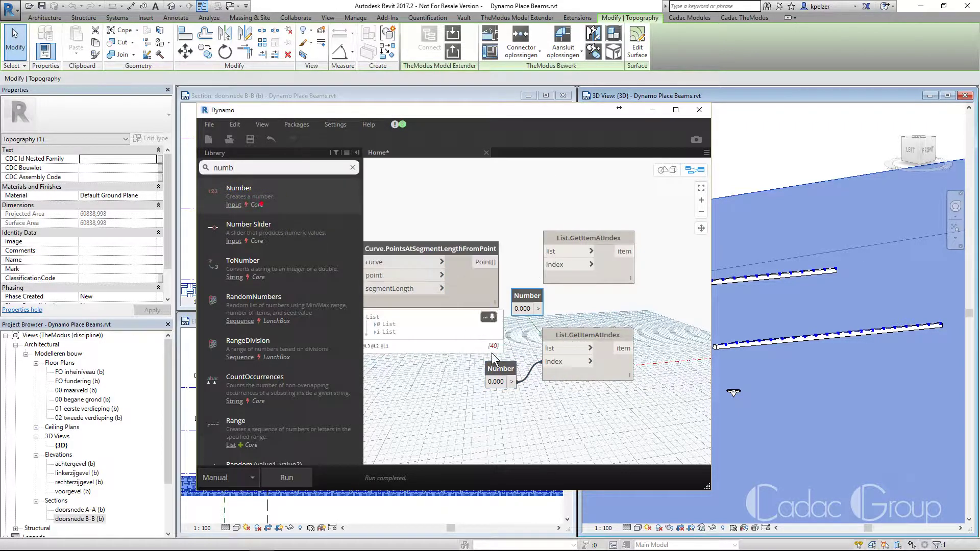
text(1)
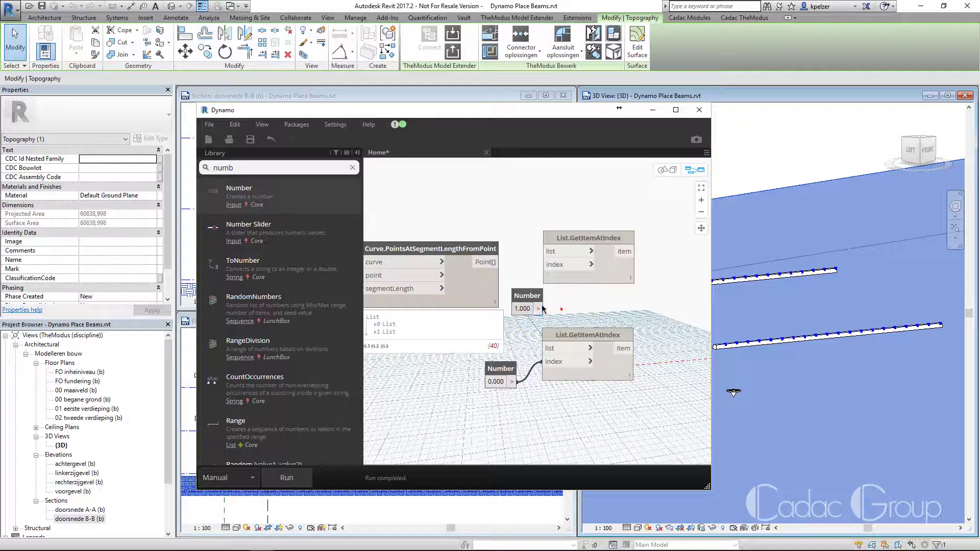
drag(485, 262, 541, 256)
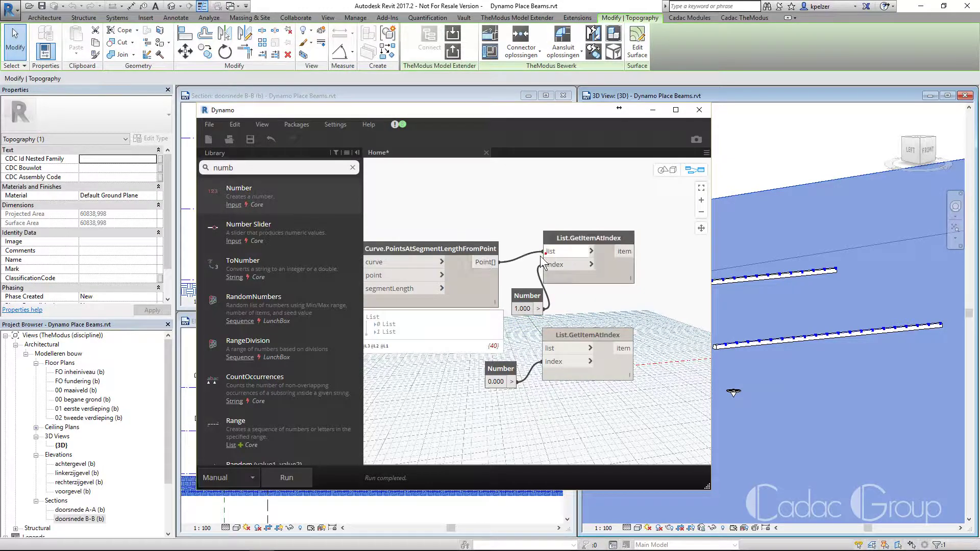
drag(550, 338, 560, 349)
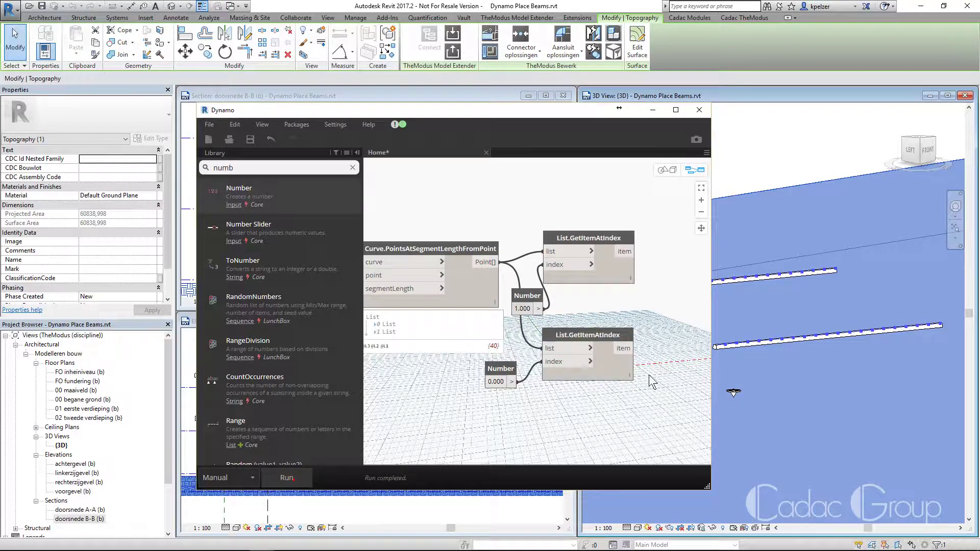
Run the graph and compare the lower List.GetItemAtIndex output with sublist 0 of Curve.PointsAtSegmentLengthFromPoint.
mouse_move(627, 358)
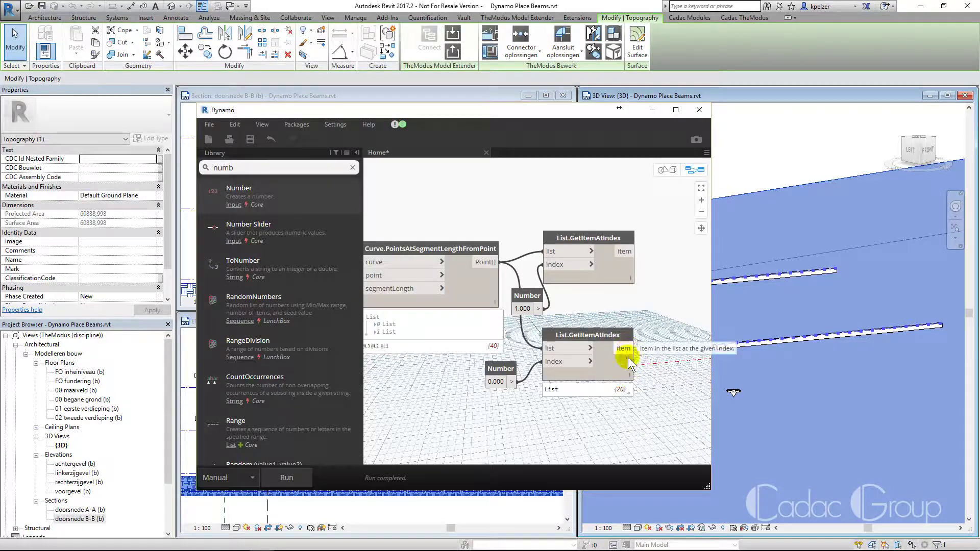
click(626, 390)
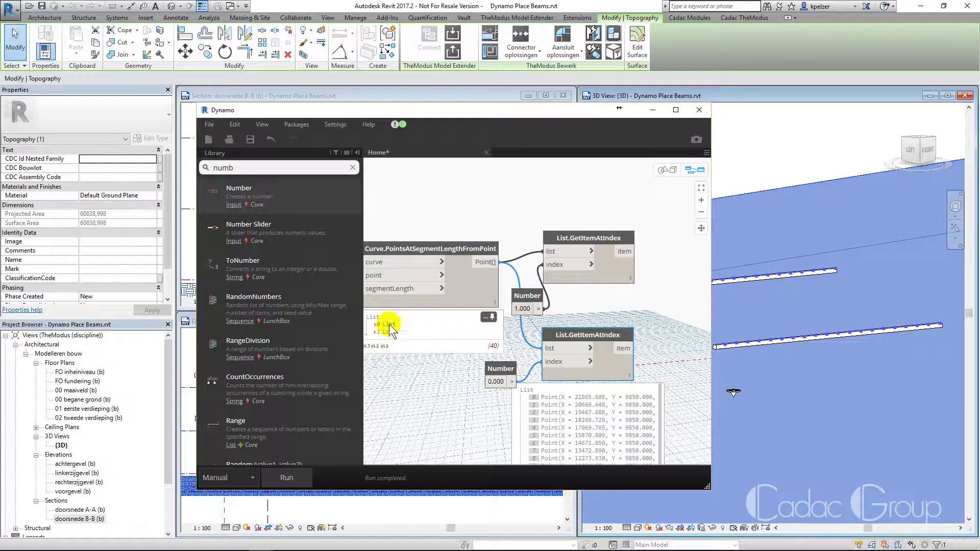
mouse_move(376, 331)
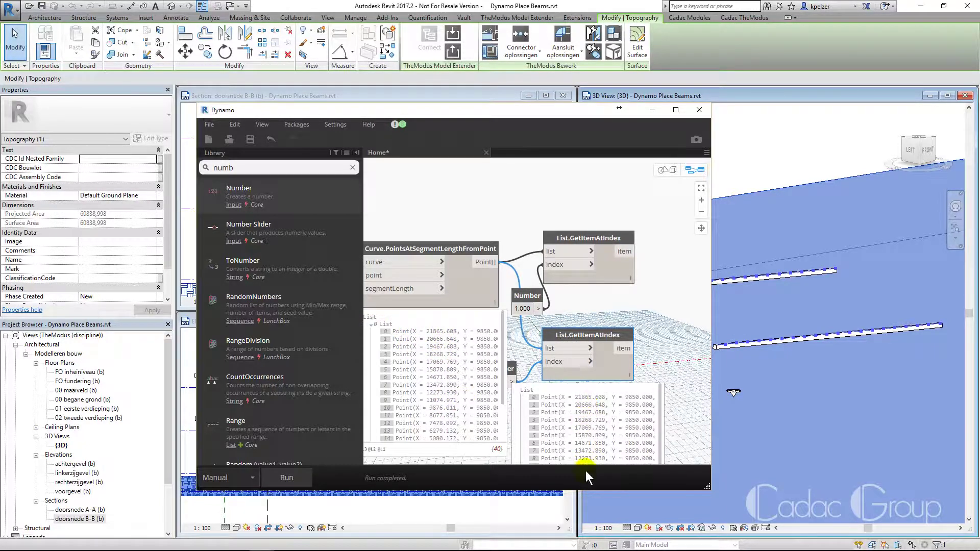
click(675, 332)
Search for "line", add Line.ByStartPointEndPoint and connect the upper List.GetItemAtIndex item to startPoint and the lower one to endPoint.
middle_drag(661, 297, 600, 282)
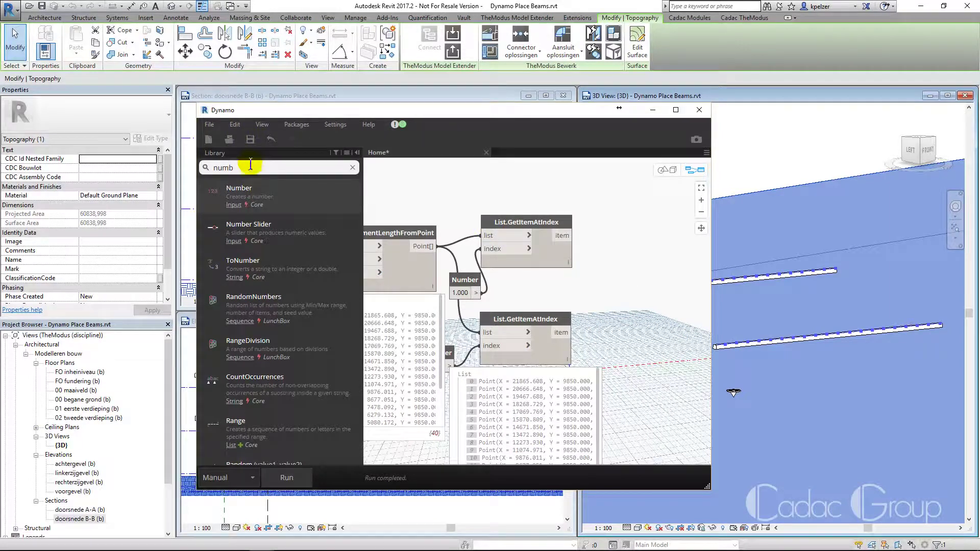
text(line)
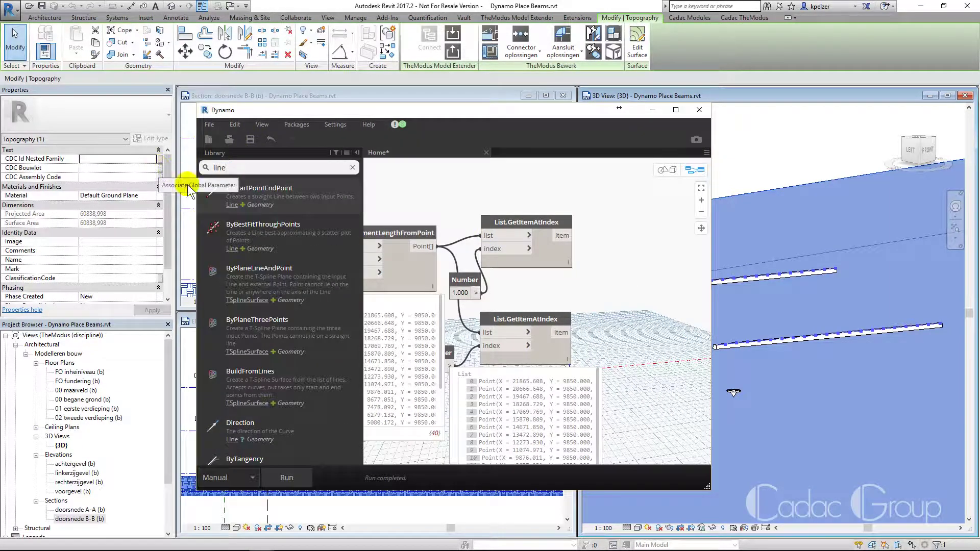
click(275, 197)
middle_drag(649, 300, 529, 289)
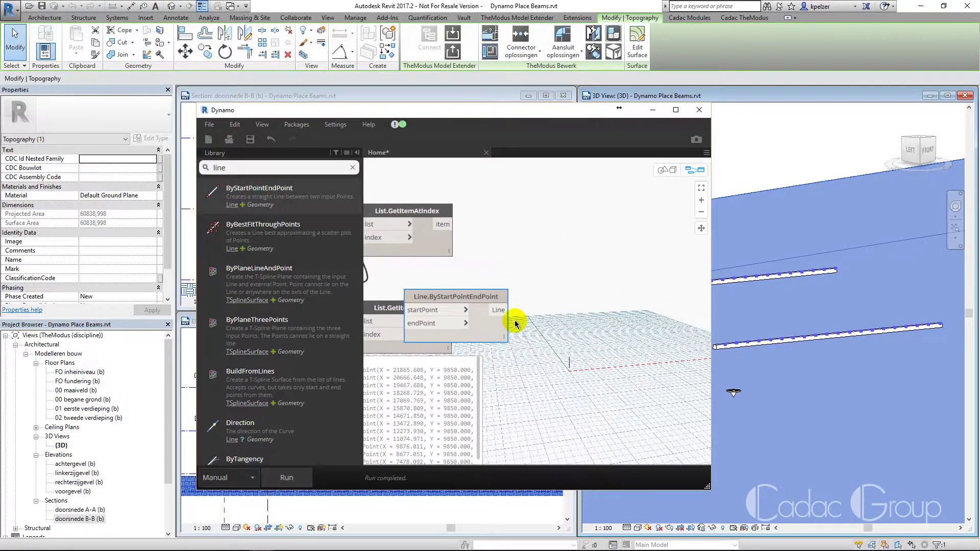
drag(484, 325, 556, 290)
click(448, 226)
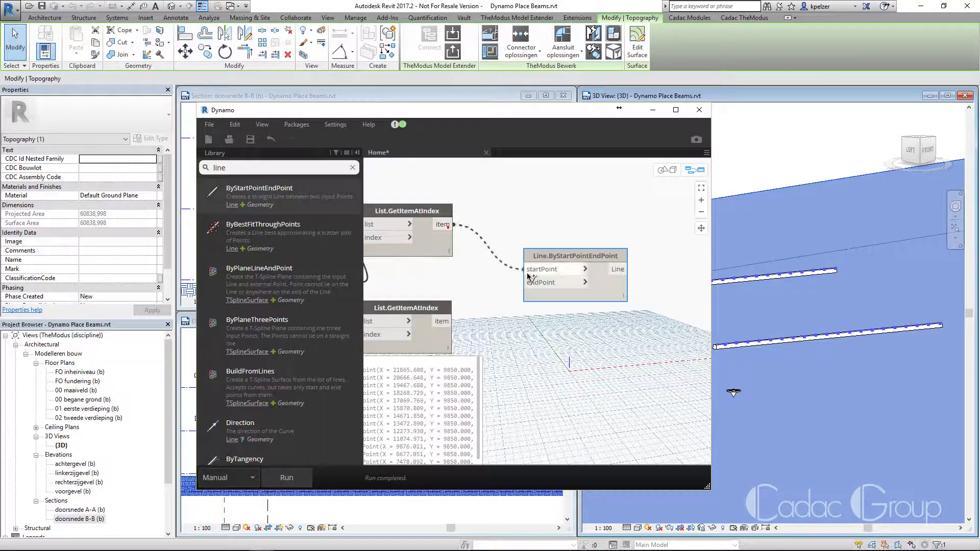
click(545, 284)
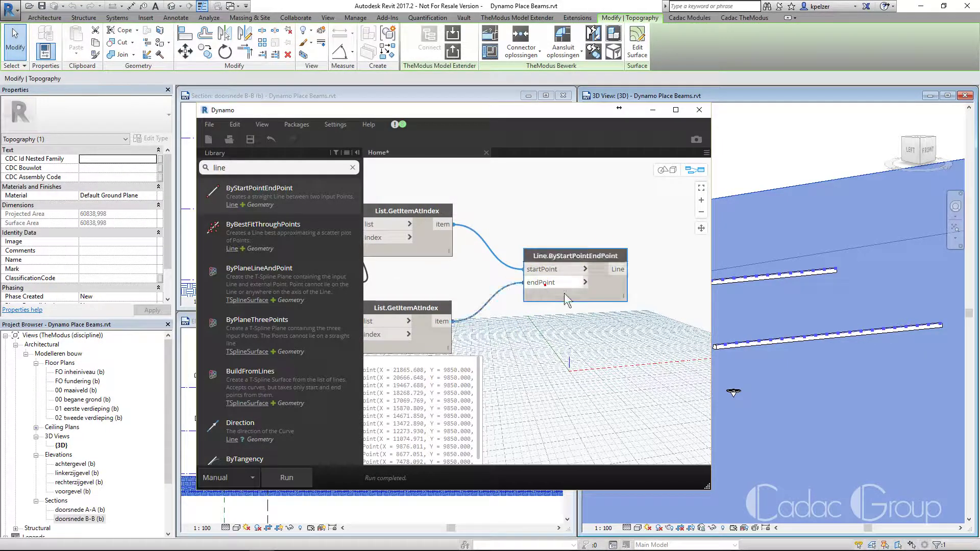
Run the graph and inspect the generated lines between the two beams in the Revit views.
click(297, 477)
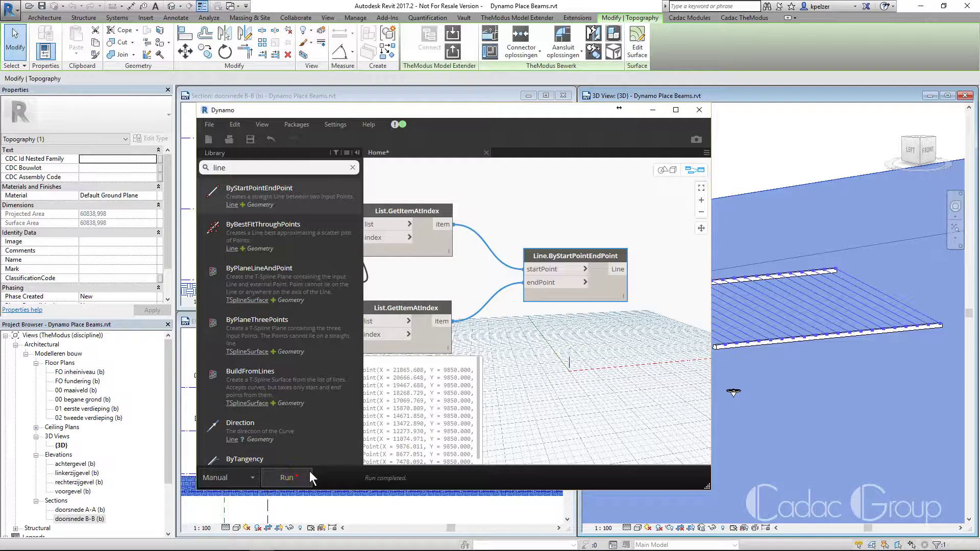
click(653, 111)
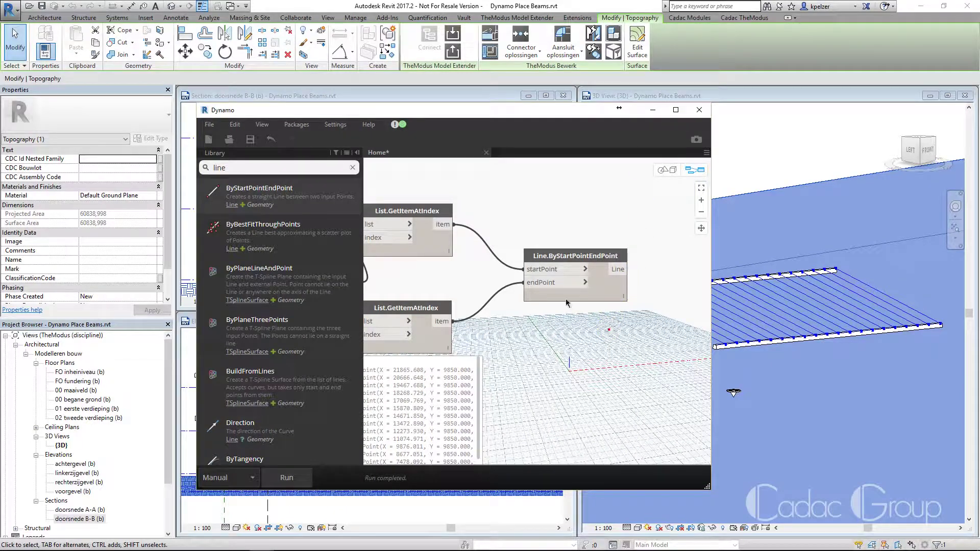
Search the library for "beam", add StructuralFraming.BeamByCurve and place it to the right of Line.ByStartPointEndPoint.
middle_drag(529, 270, 407, 236)
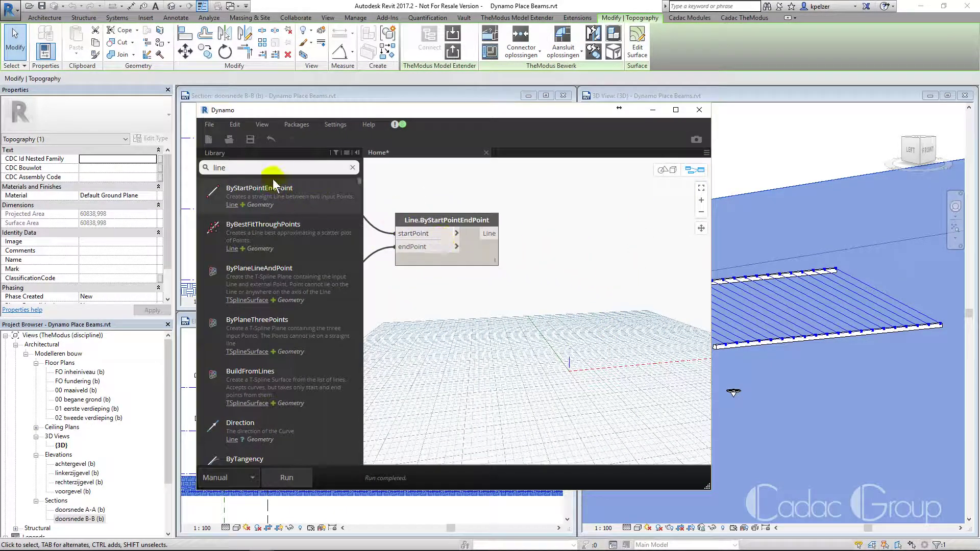
drag(229, 167, 164, 167)
text(beam)
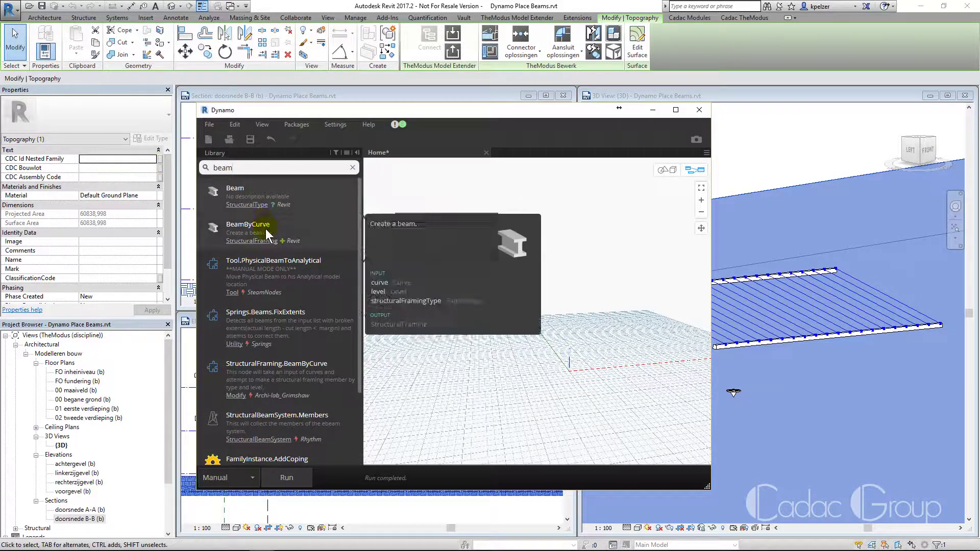
click(245, 225)
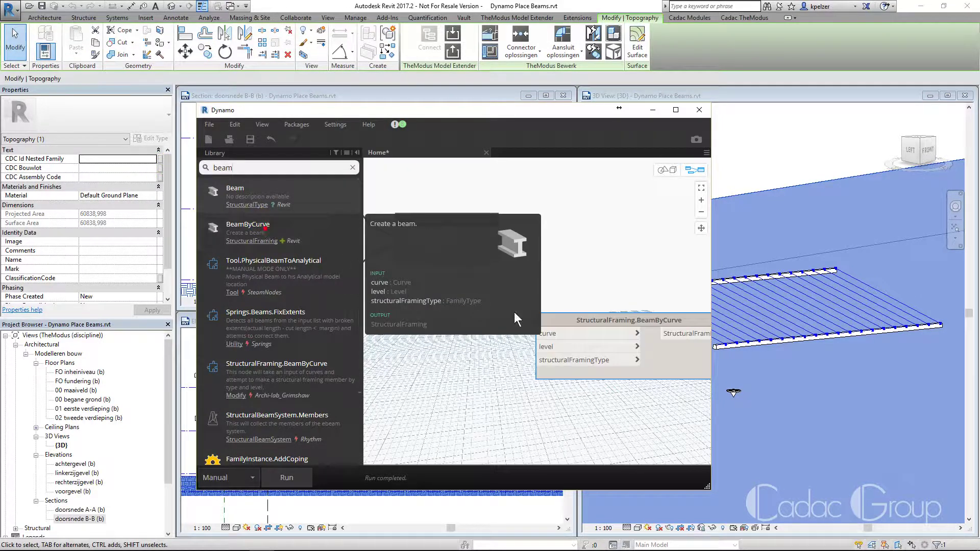
middle_drag(647, 257, 547, 220)
drag(566, 304, 691, 254)
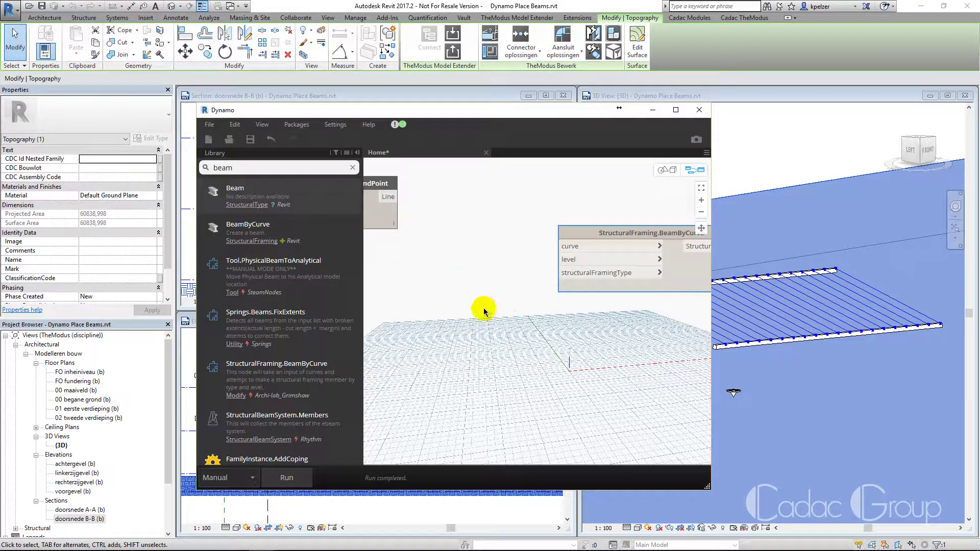
Add a Levels node, connect it to the level input of StructuralFraming.BeamByCurve and choose 01 eerste verdieping.
text(level)
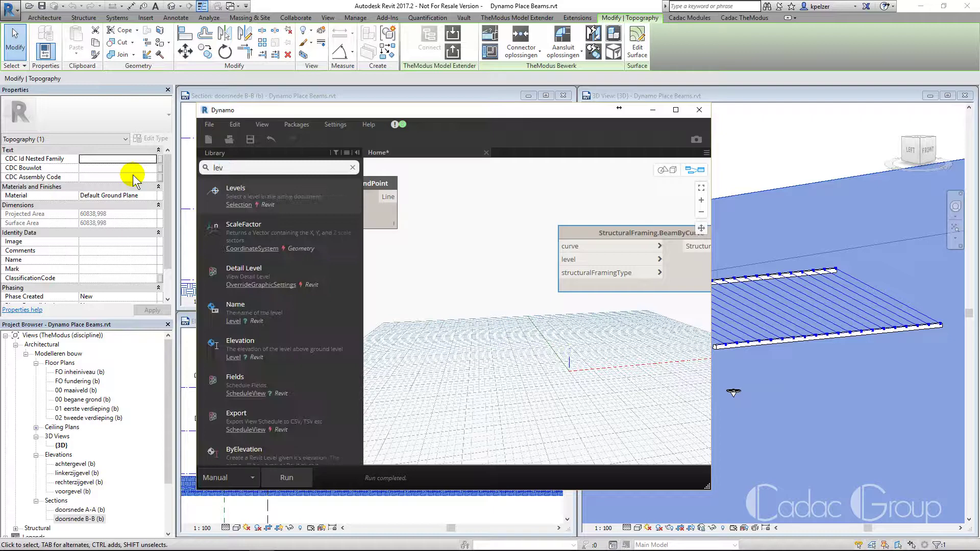
click(245, 199)
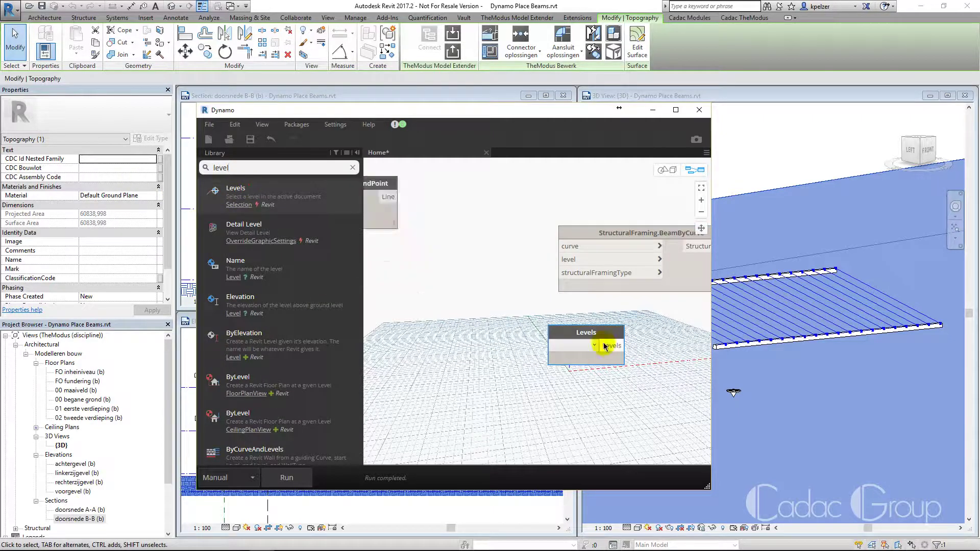
drag(618, 350, 457, 312)
click(563, 259)
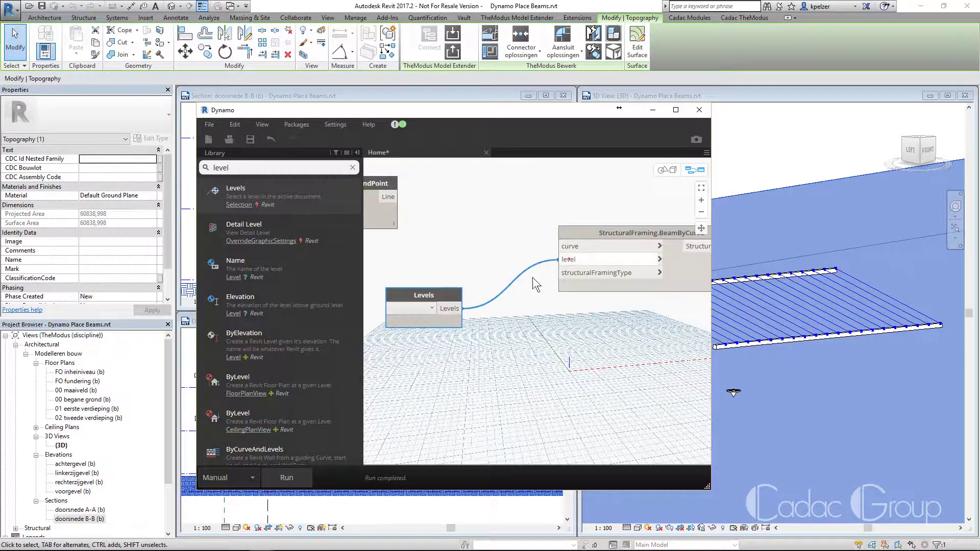
click(432, 309)
click(425, 341)
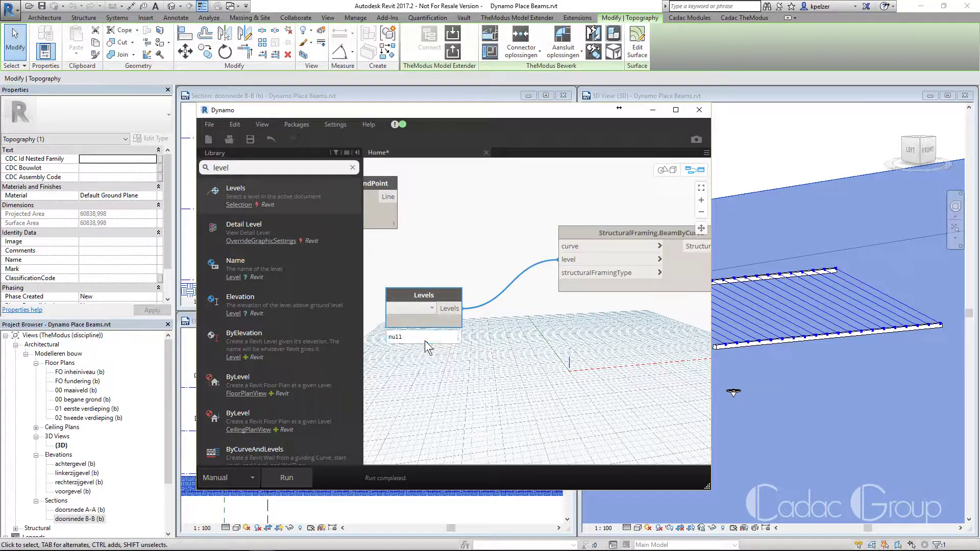
Search for "structural framing", add a Structural Framing Types node below Levels and connect it to the structuralFramingType input.
click(244, 168)
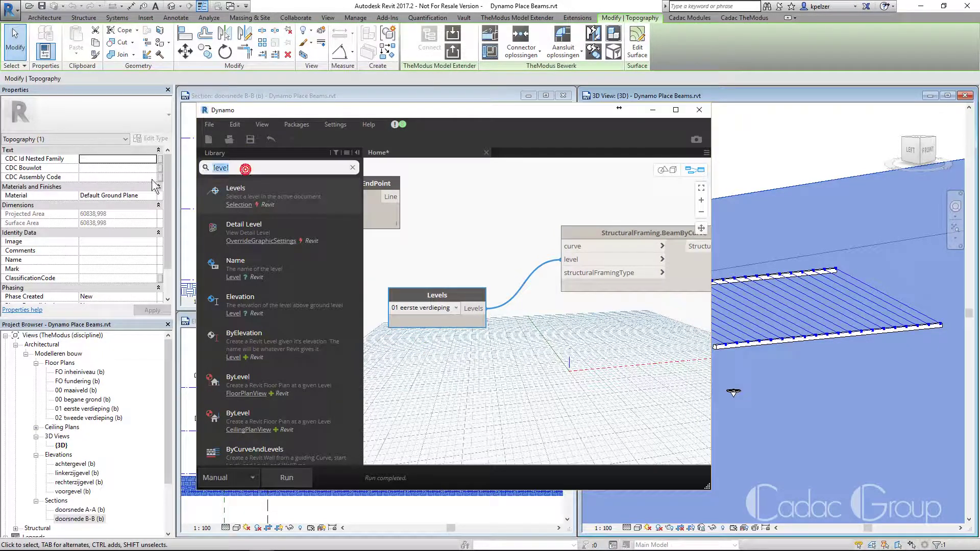
text(structural)
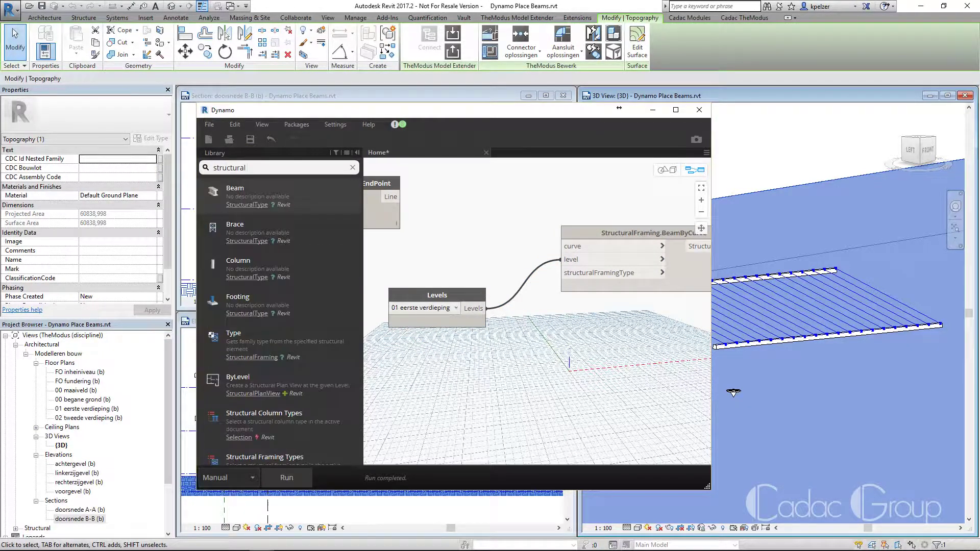
text( framing)
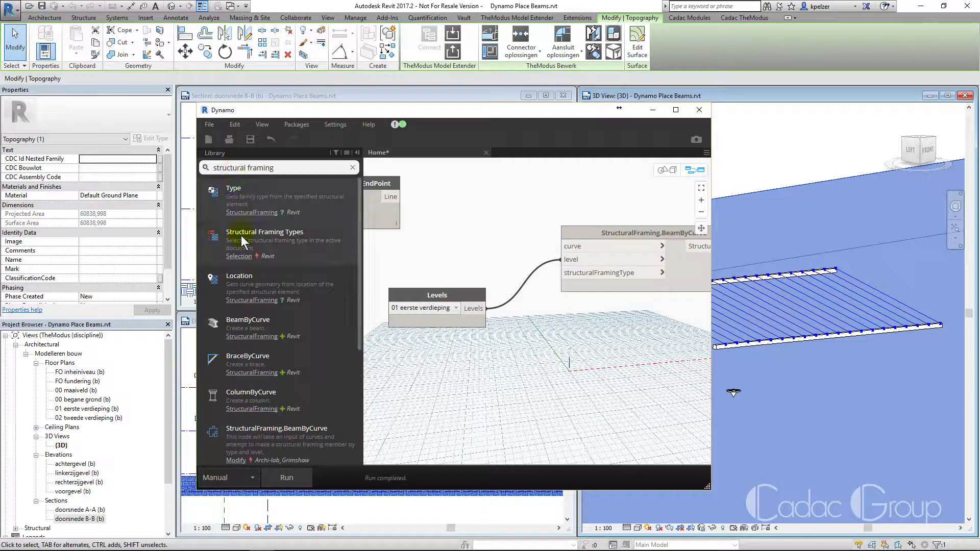
click(244, 244)
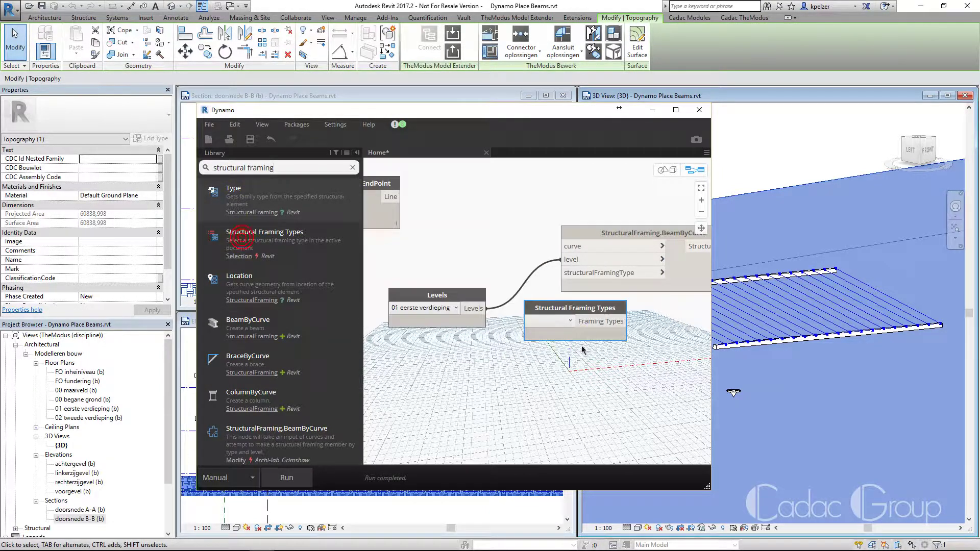
drag(587, 324, 499, 362)
click(523, 375)
click(564, 272)
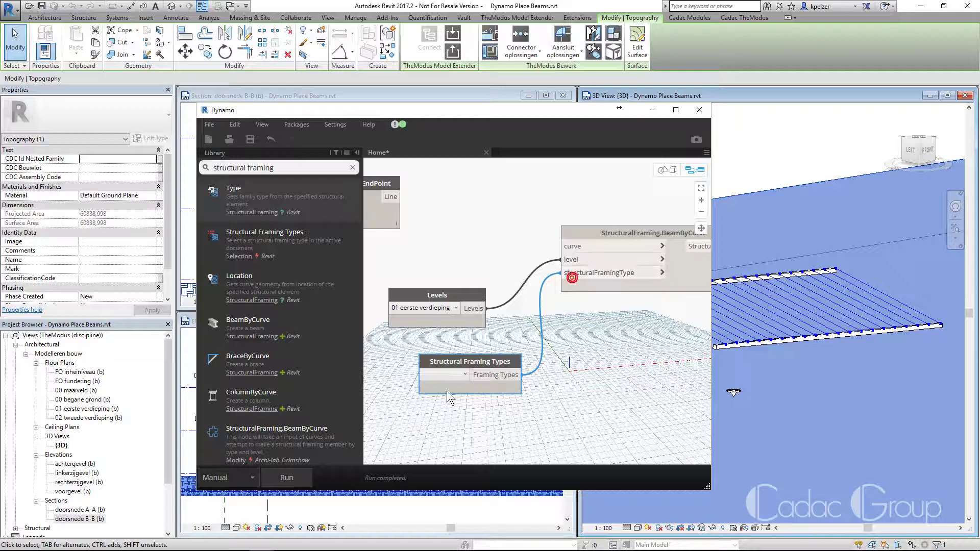
Set the Structural Framing Types node to kanaalplaatvloer geisoleerd_bxh 1200x200.
click(443, 375)
scroll(527, 344, down, 4)
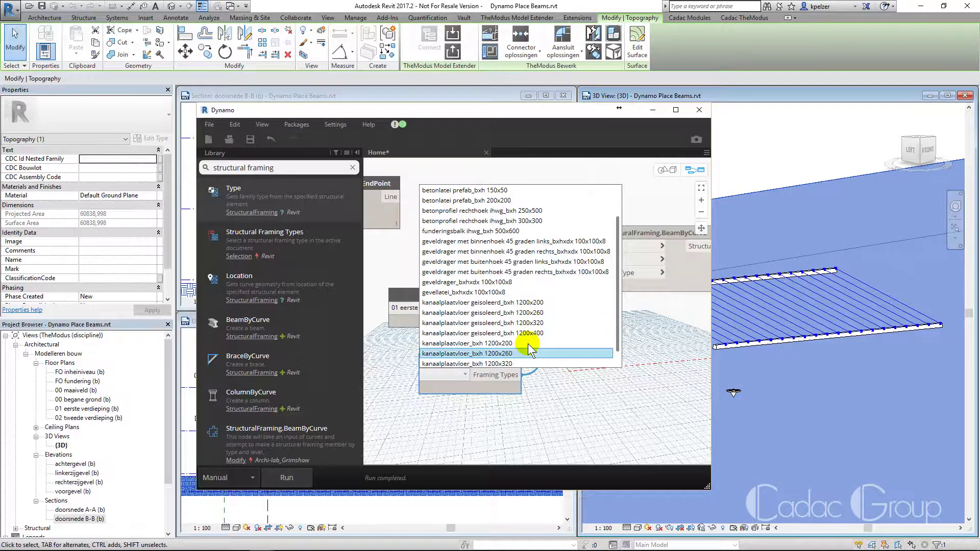
click(534, 302)
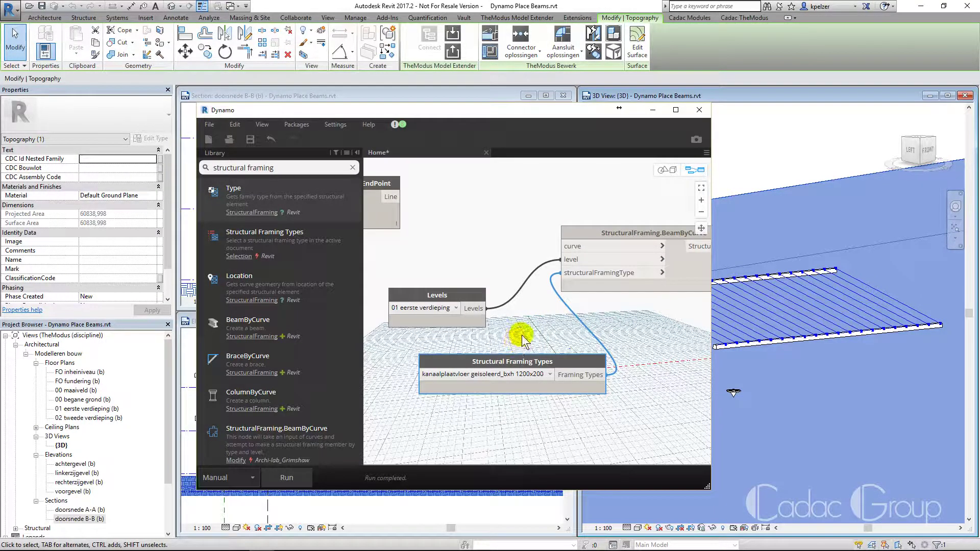
Connect the Line output to the curve input of StructuralFraming.BeamByCurve and run the graph to place the beams.
middle_drag(523, 340, 553, 375)
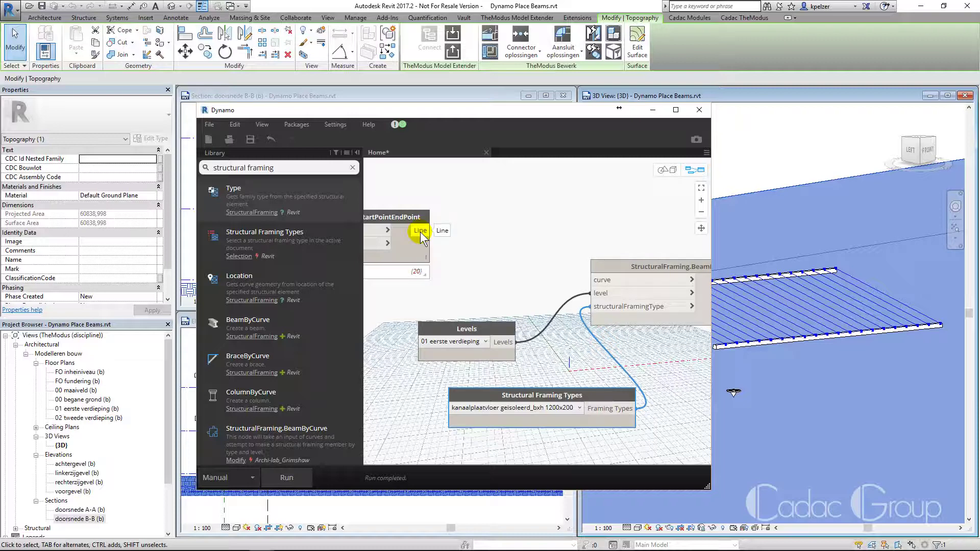
click(420, 231)
click(622, 284)
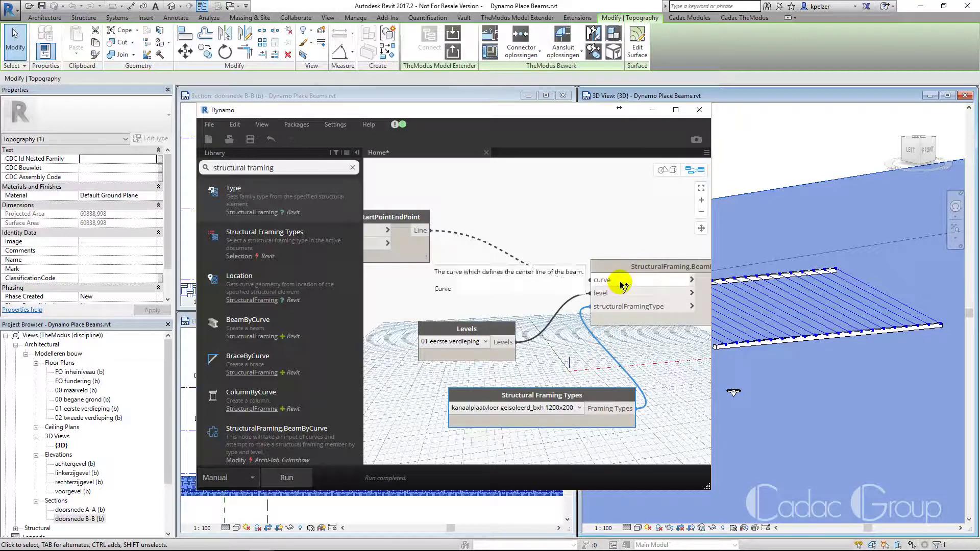
click(292, 478)
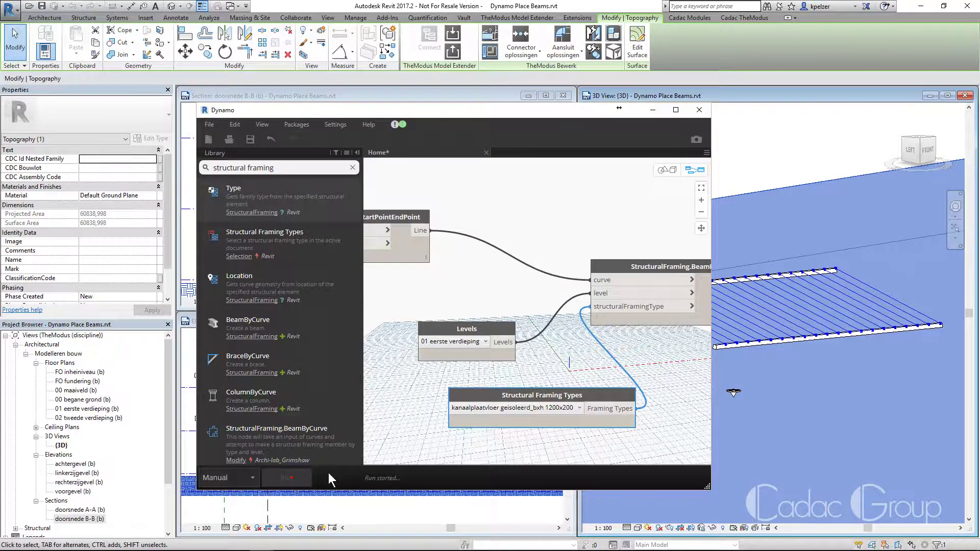
click(623, 369)
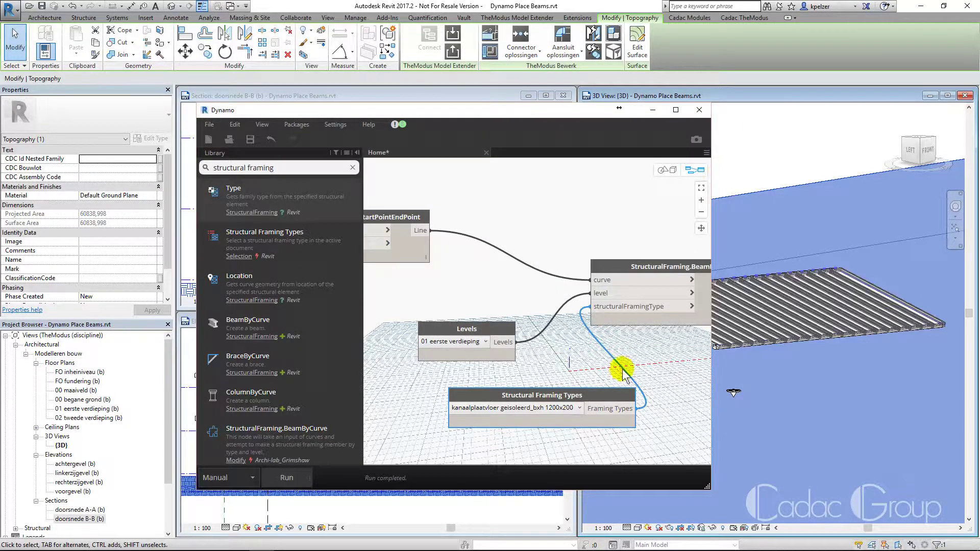
Switch to Revit, select all kanaalplaatvloer geisoleerd_bxh 1200x200 framing instances from the 3D view and set their z Justification to Bottom.
click(653, 111)
scroll(701, 360, up, 4)
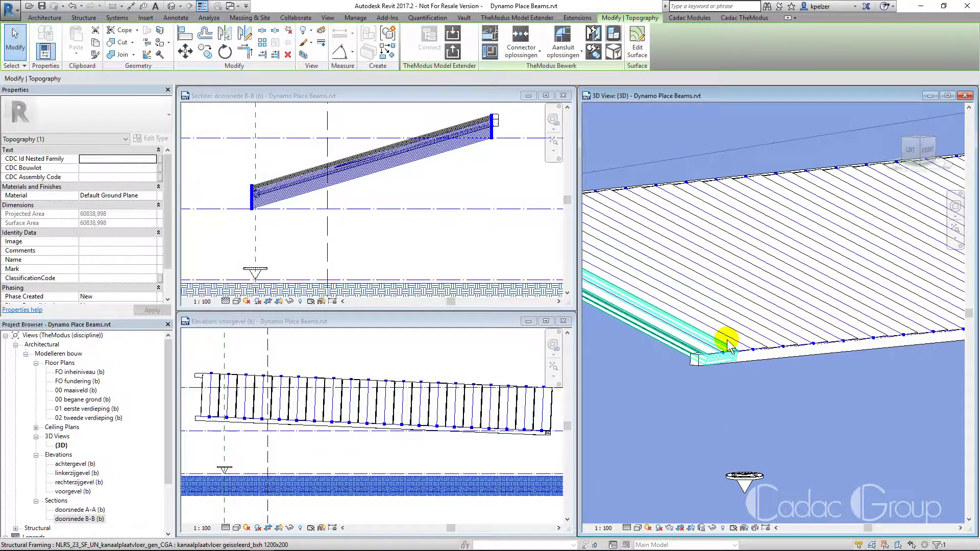
click(709, 355)
shift+middle_drag(709, 356, 639, 302)
right_click(670, 307)
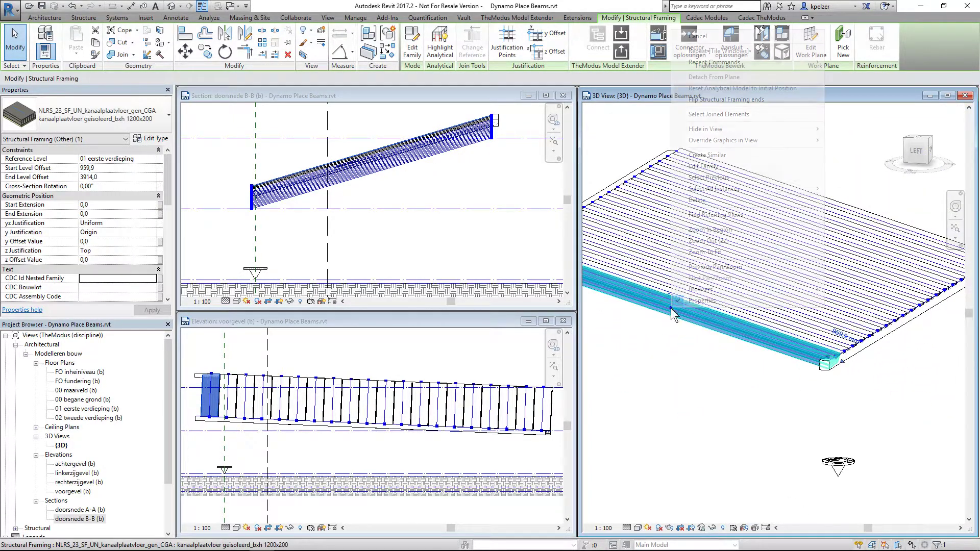
click(846, 200)
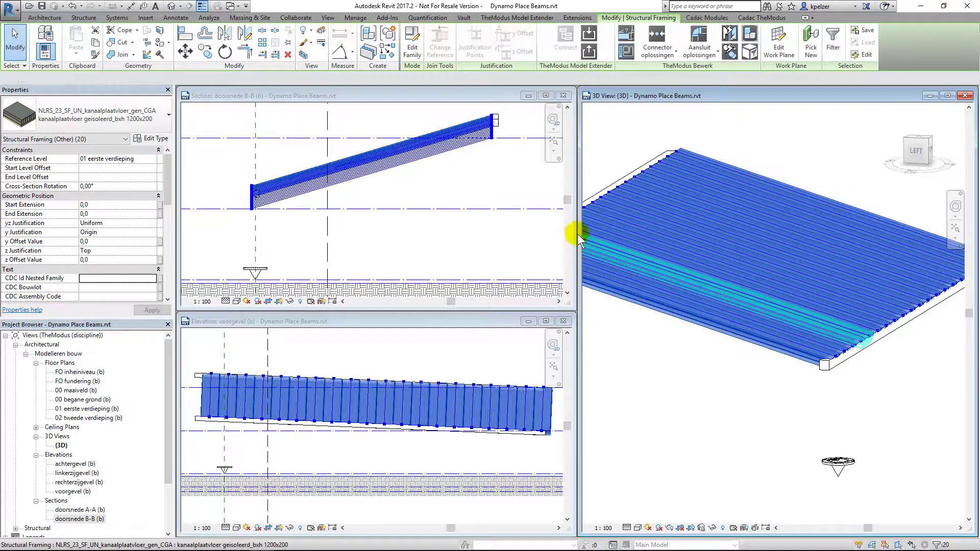
click(151, 253)
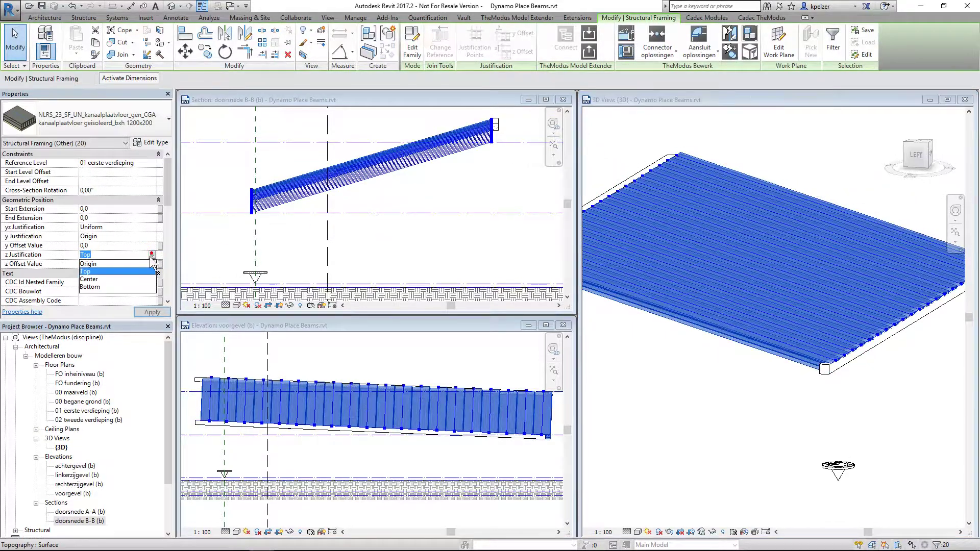
click(102, 295)
Check how the selected floor slabs sit on the supporting beam and edit their Cross-Section Rotation to match its slope.
scroll(832, 297, up, 5)
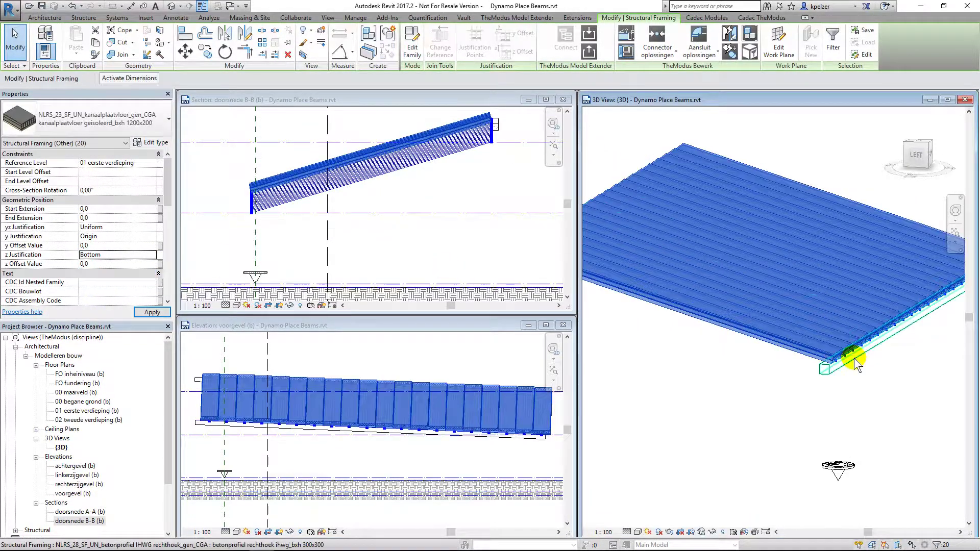
shift+middle_drag(795, 354, 903, 348)
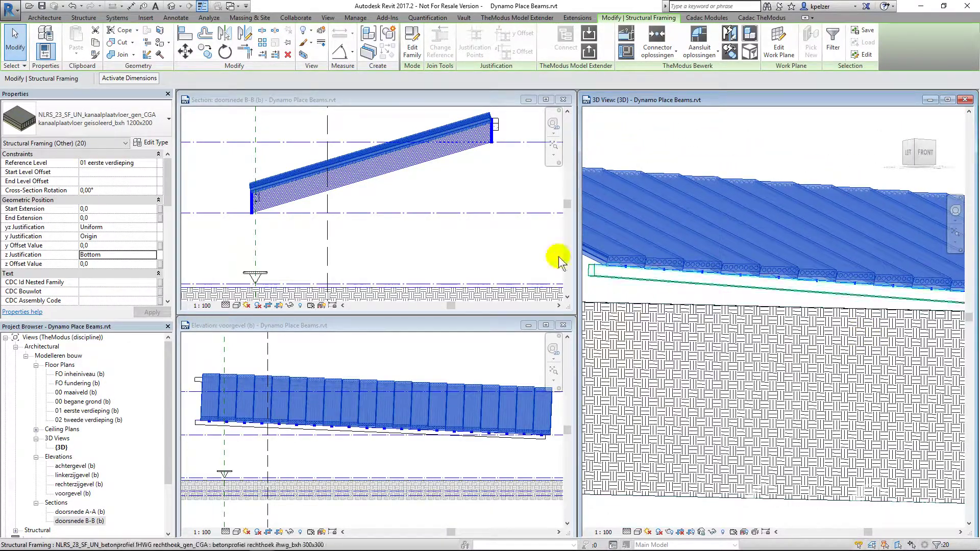
scroll(560, 259, up, 3)
scroll(676, 267, up, 5)
scroll(738, 285, up, 3)
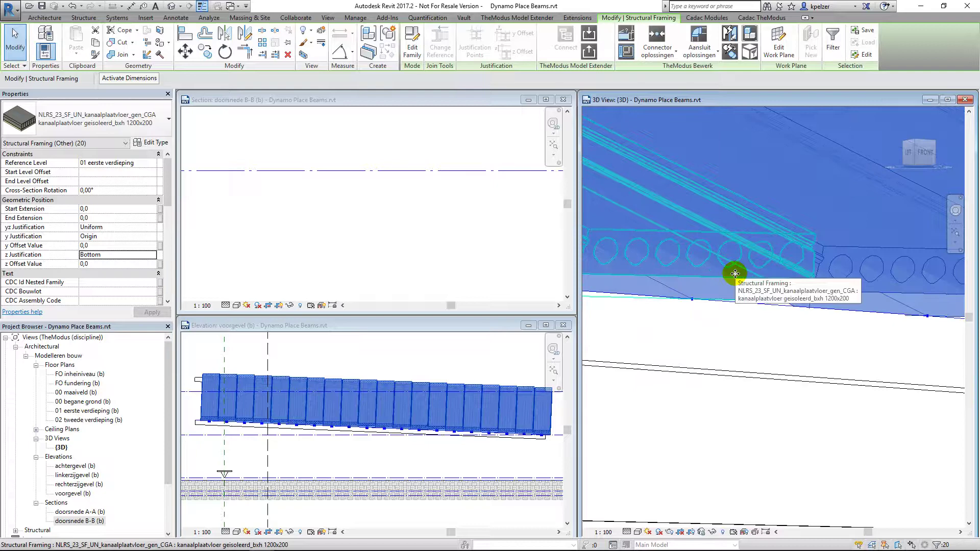
scroll(682, 334, down, 3)
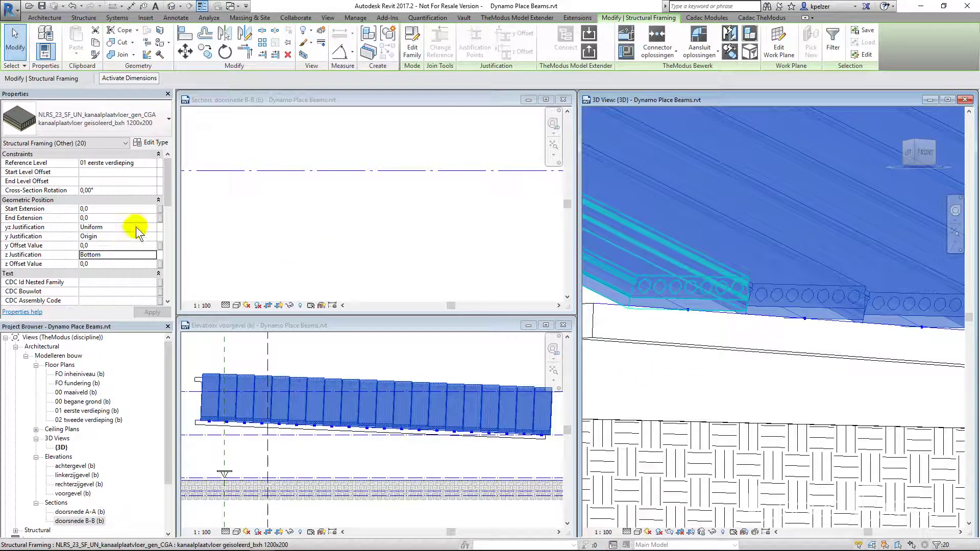
click(111, 190)
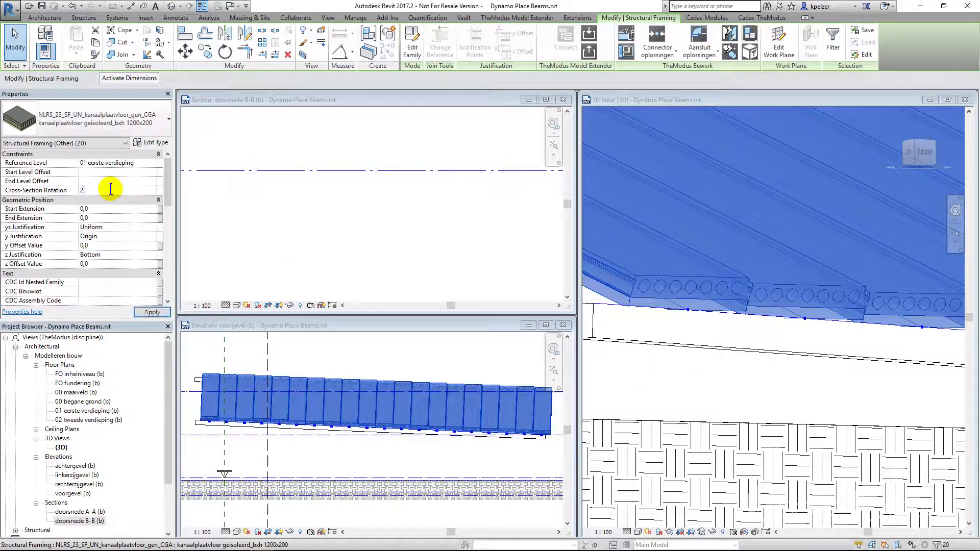